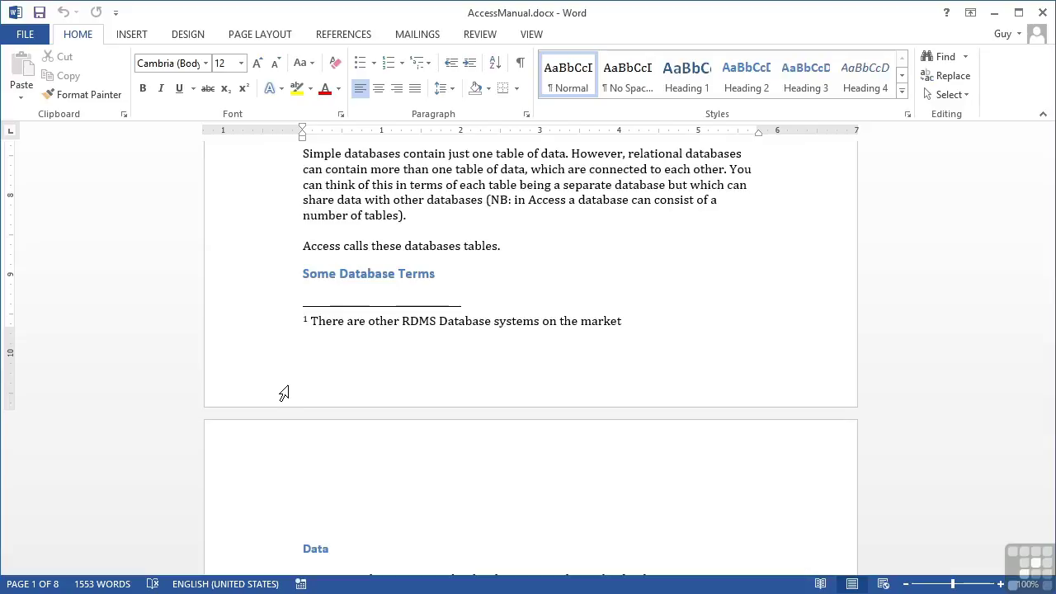
Examine the built-in header, footer and page number galleries, including the page top, bottom, margin and current position options.
{"action": "scroll", "coordinate": [283, 394], "scroll_direction": "up", "scroll_amount": 12}
{"action": "scroll", "coordinate": [283, 393], "scroll_direction": "up", "scroll_amount": 3}
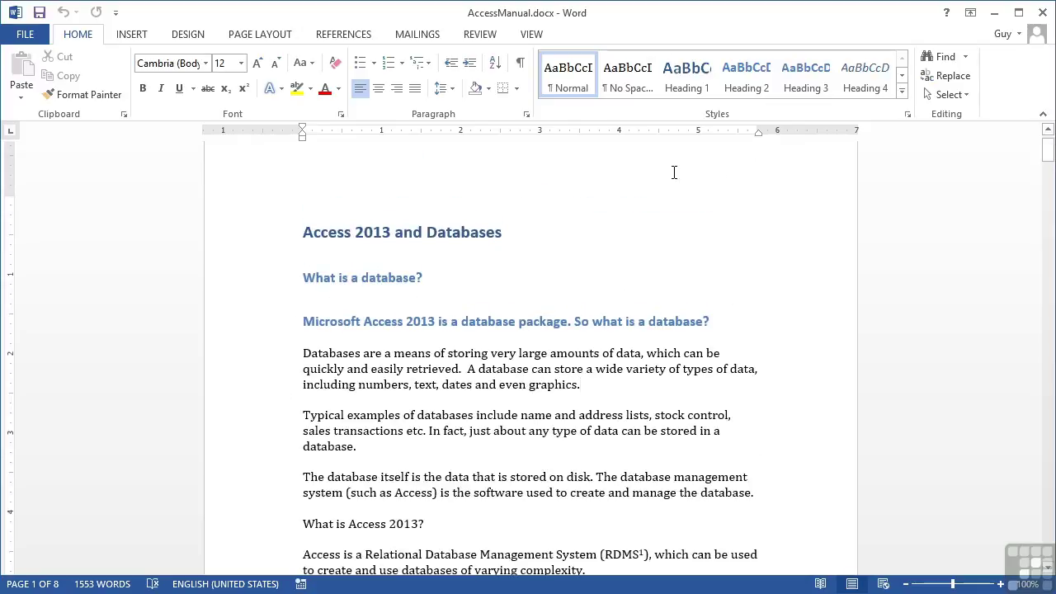
{"action": "scroll", "coordinate": [414, 189], "scroll_direction": "up", "scroll_amount": 1}
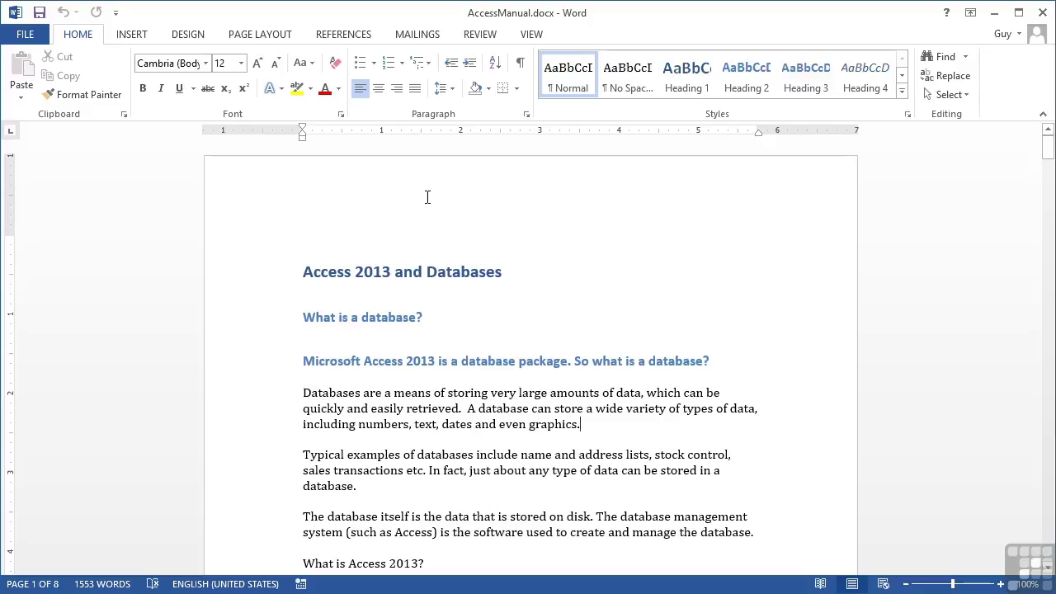
{"action": "left_click", "coordinate": [131, 34]}
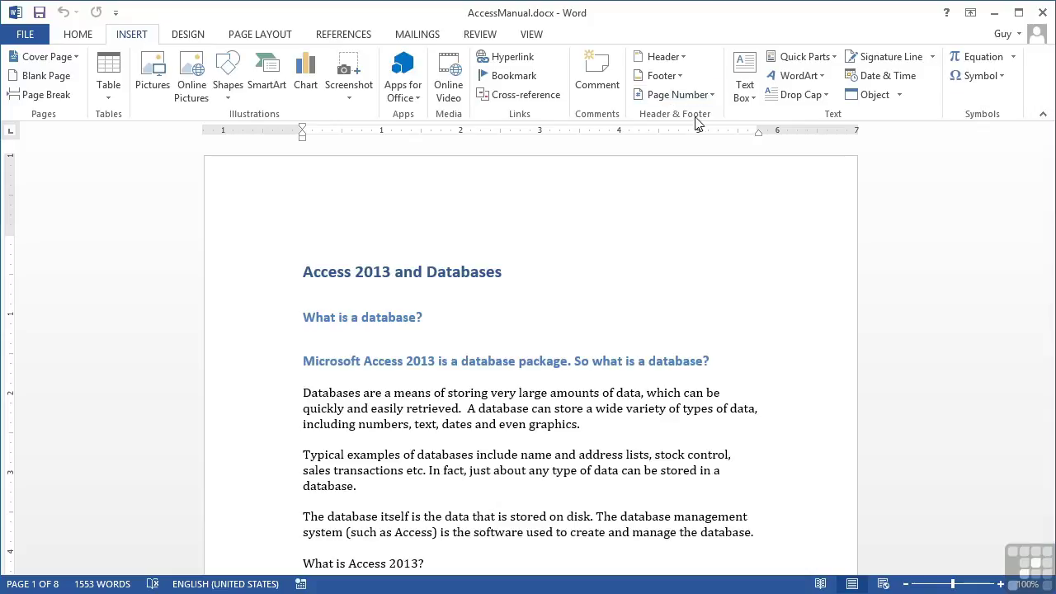
{"action": "left_click", "coordinate": [686, 58]}
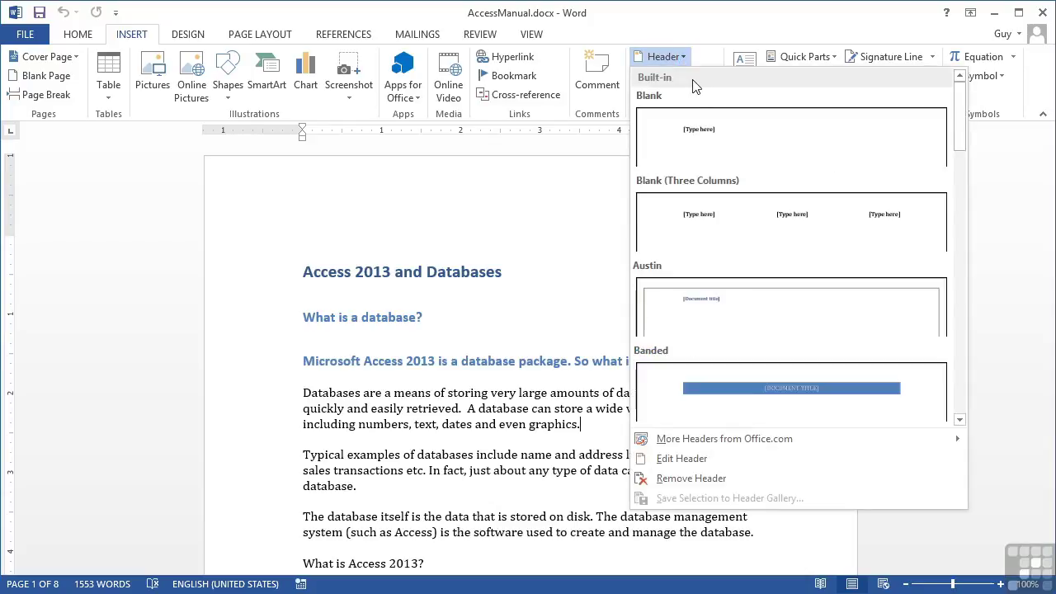
{"action": "left_click", "coordinate": [697, 58]}
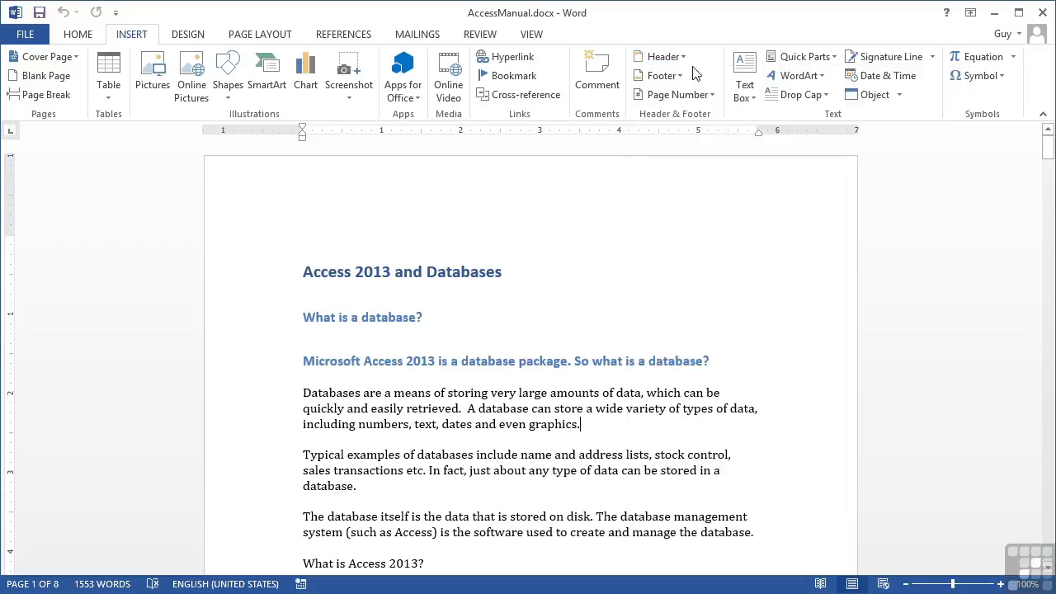
{"action": "left_click", "coordinate": [684, 77]}
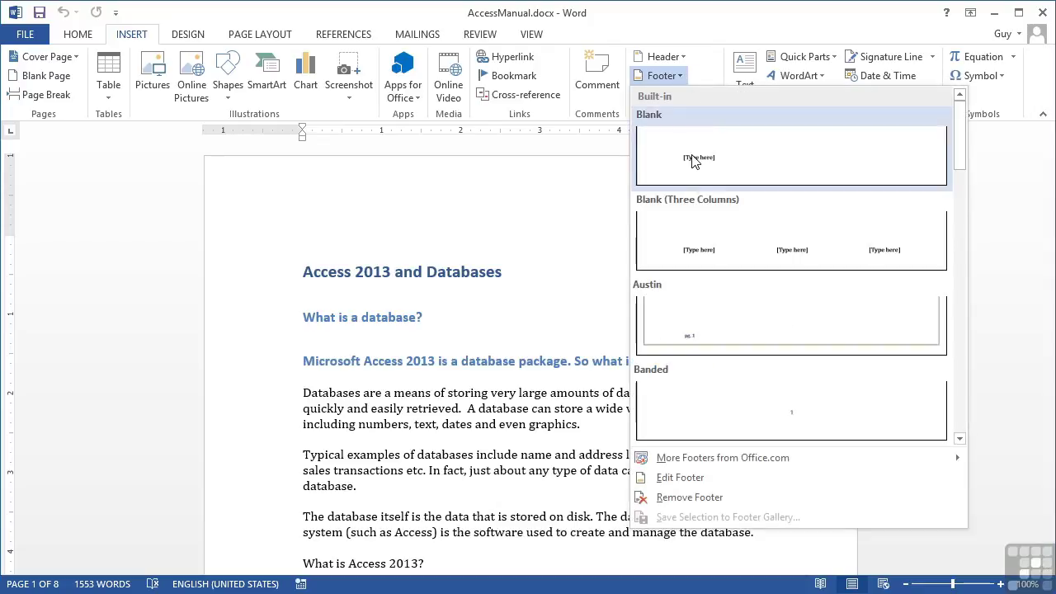
{"action": "left_click", "coordinate": [697, 75]}
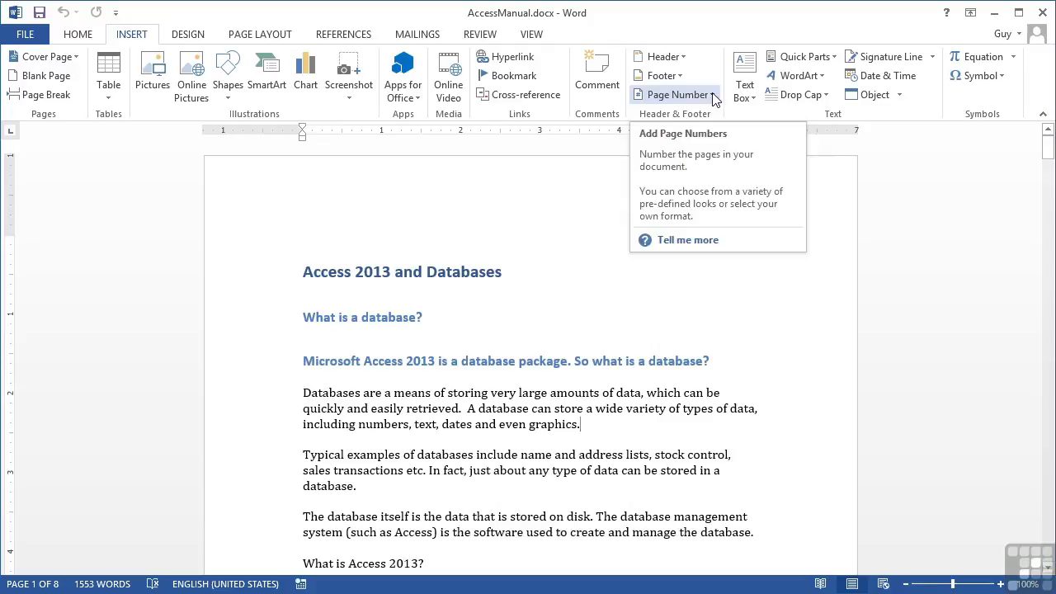
{"action": "left_click", "coordinate": [712, 95]}
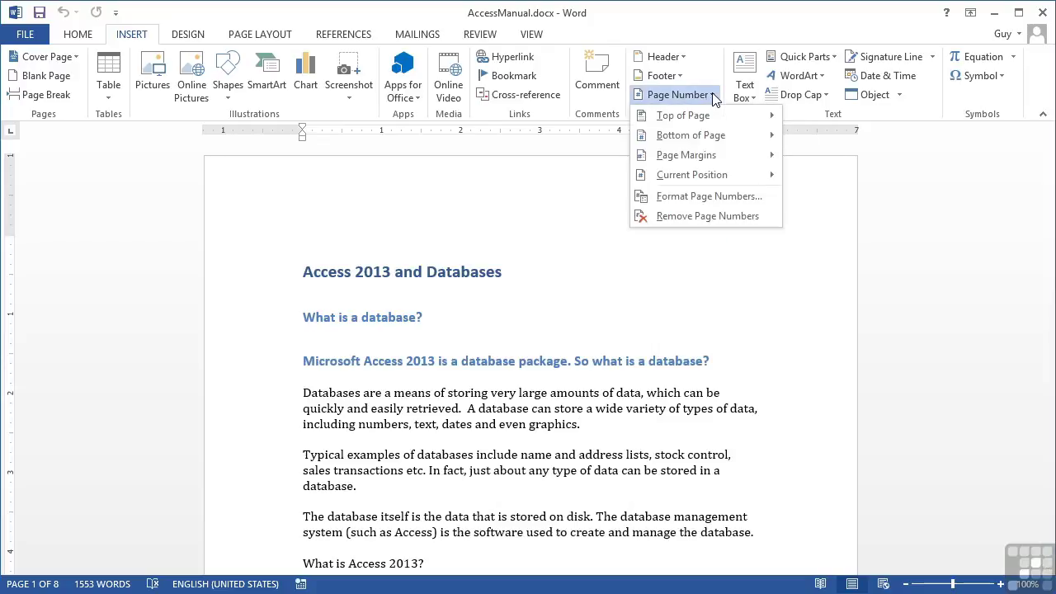
{"action": "mouse_move", "coordinate": [712, 109]}
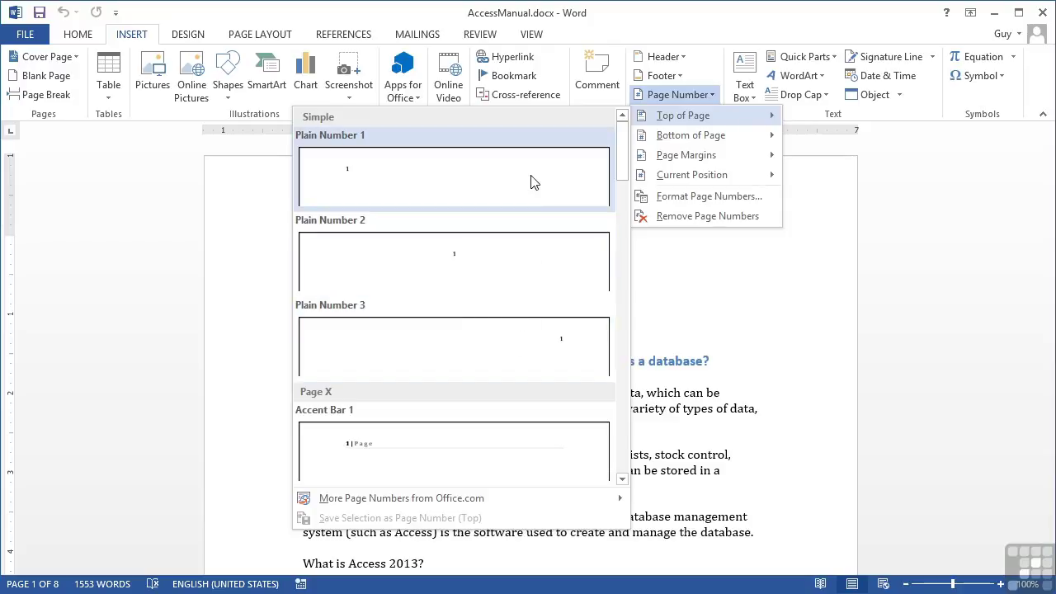
{"action": "mouse_move", "coordinate": [689, 136]}
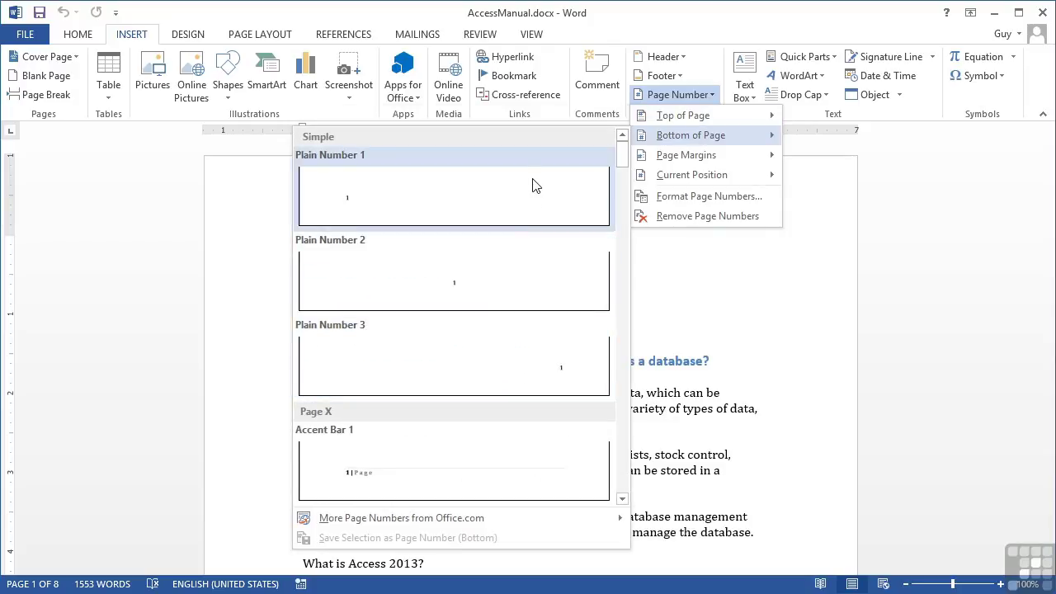
{"action": "mouse_move", "coordinate": [693, 160]}
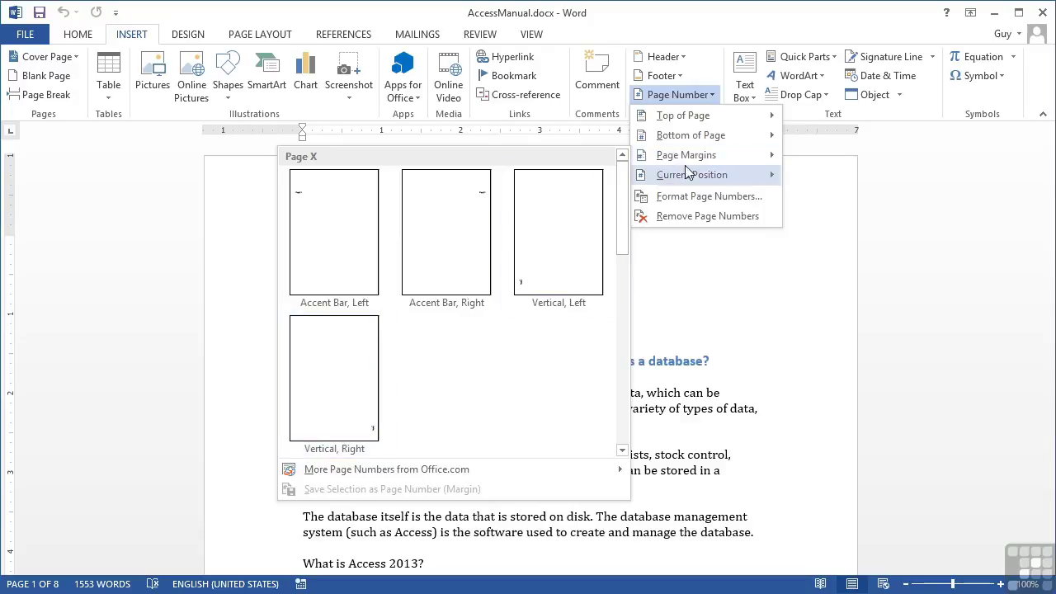
{"action": "mouse_move", "coordinate": [722, 173]}
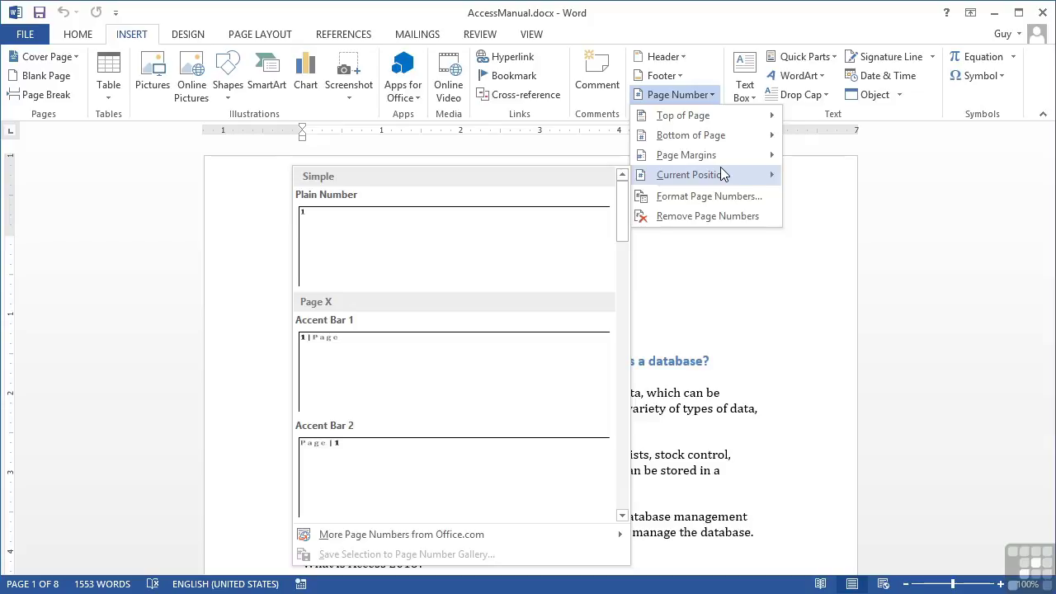
{"action": "left_click", "coordinate": [717, 88]}
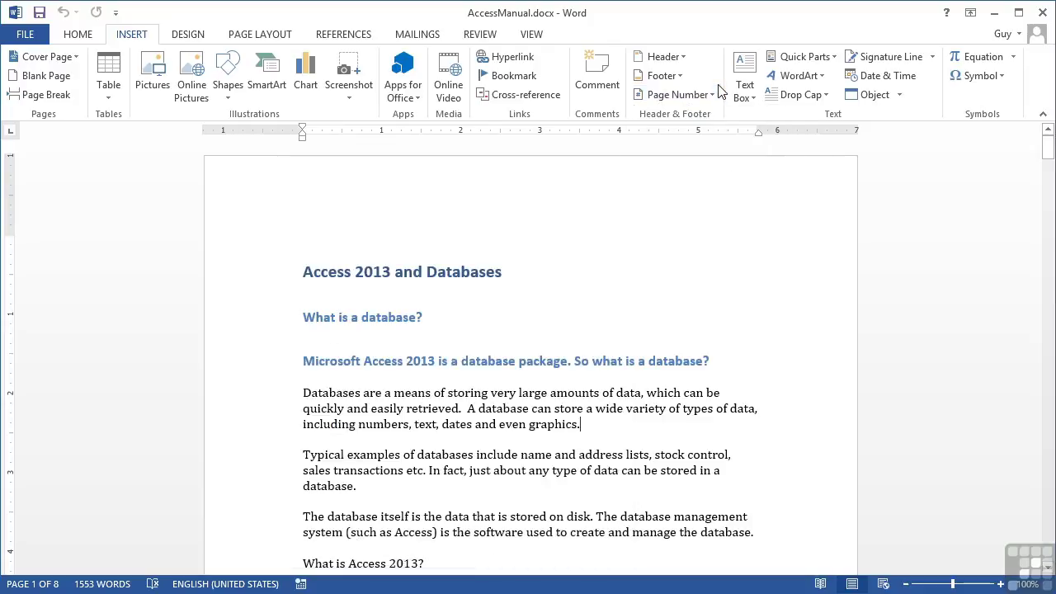
Open the document's header for editing without a built-in design, and look over the header and footer areas of page 1.
{"action": "left_click", "coordinate": [683, 56]}
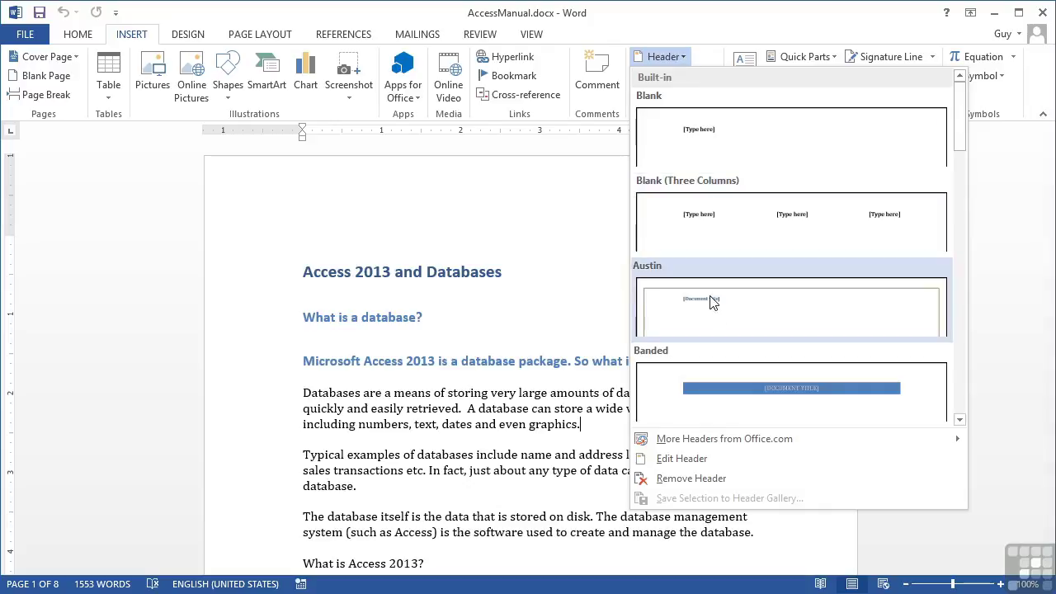
{"action": "left_click", "coordinate": [681, 458]}
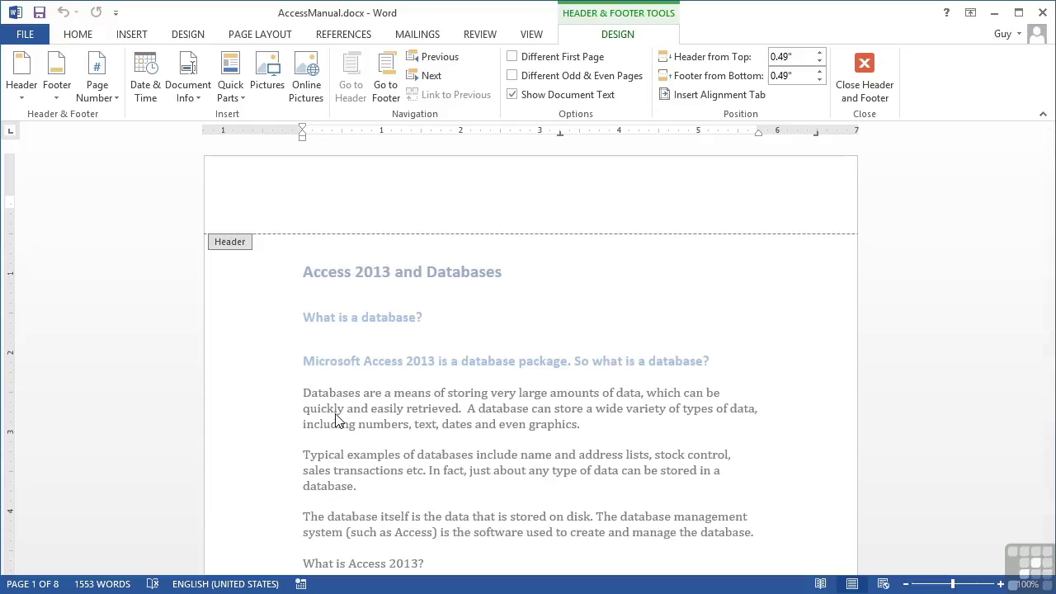
{"action": "scroll", "coordinate": [336, 421], "scroll_direction": "down", "scroll_amount": 5}
{"action": "scroll", "coordinate": [336, 420], "scroll_direction": "down", "scroll_amount": 10}
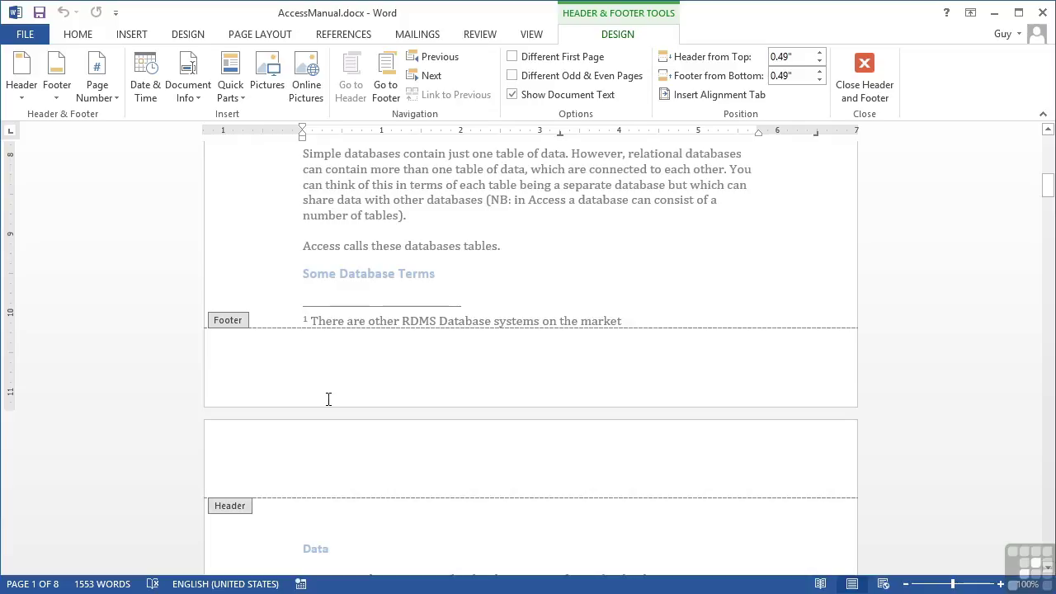
{"action": "scroll", "coordinate": [354, 431], "scroll_direction": "up", "scroll_amount": 9}
{"action": "scroll", "coordinate": [355, 436], "scroll_direction": "up", "scroll_amount": 5}
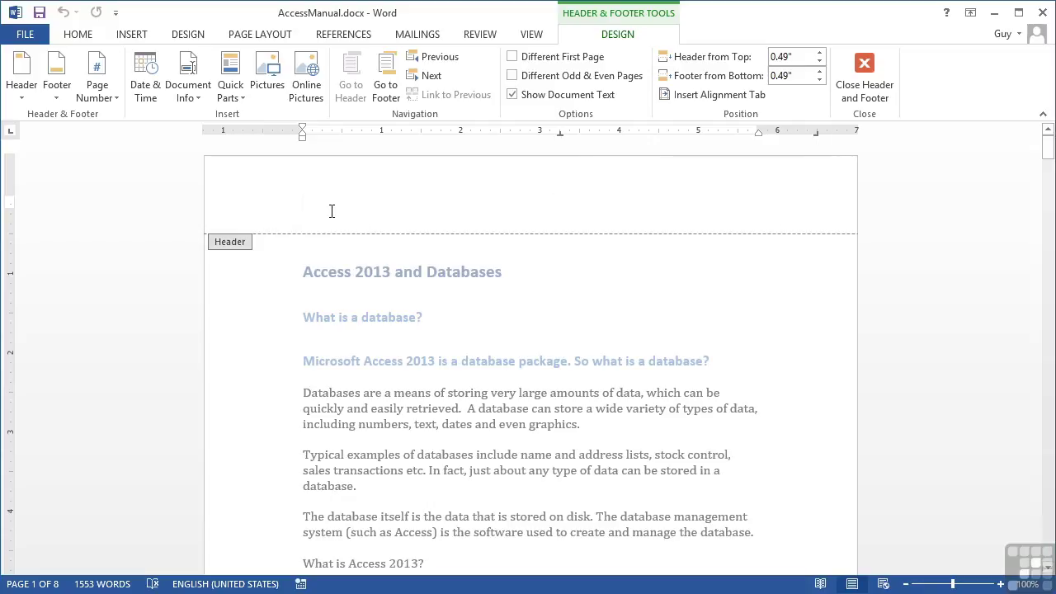
Align the header's right tab stop with the right margin and move its center tab stop to about 2.9 inches.
{"action": "key", "text": "Tab"}
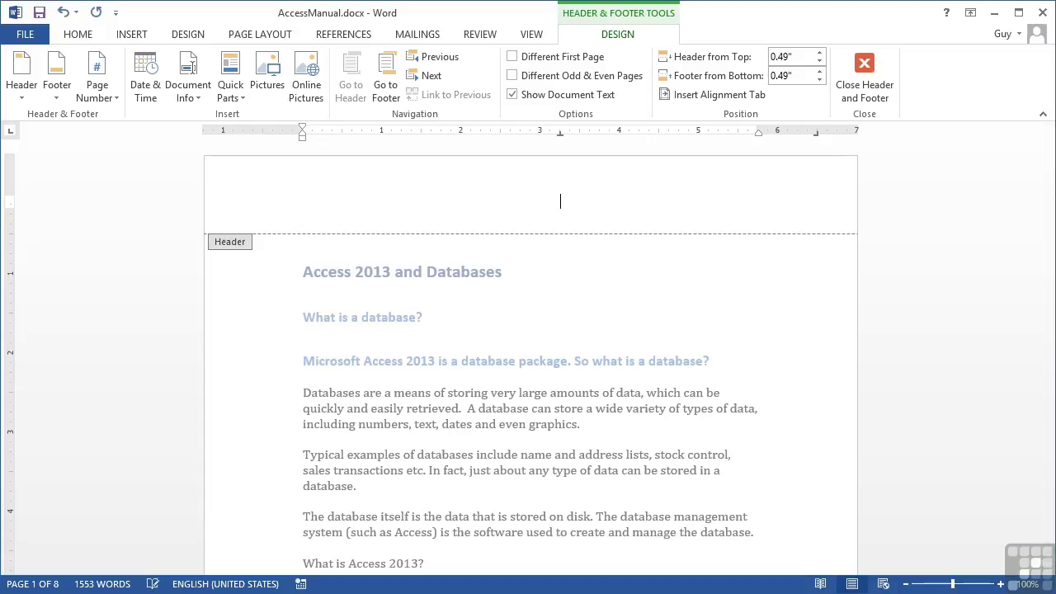
{"action": "key", "text": "Tab"}
{"action": "left_click_drag", "start_coordinate": [813, 137], "coordinate": [761, 143]}
{"action": "left_click_drag", "start_coordinate": [560, 136], "coordinate": [540, 141]}
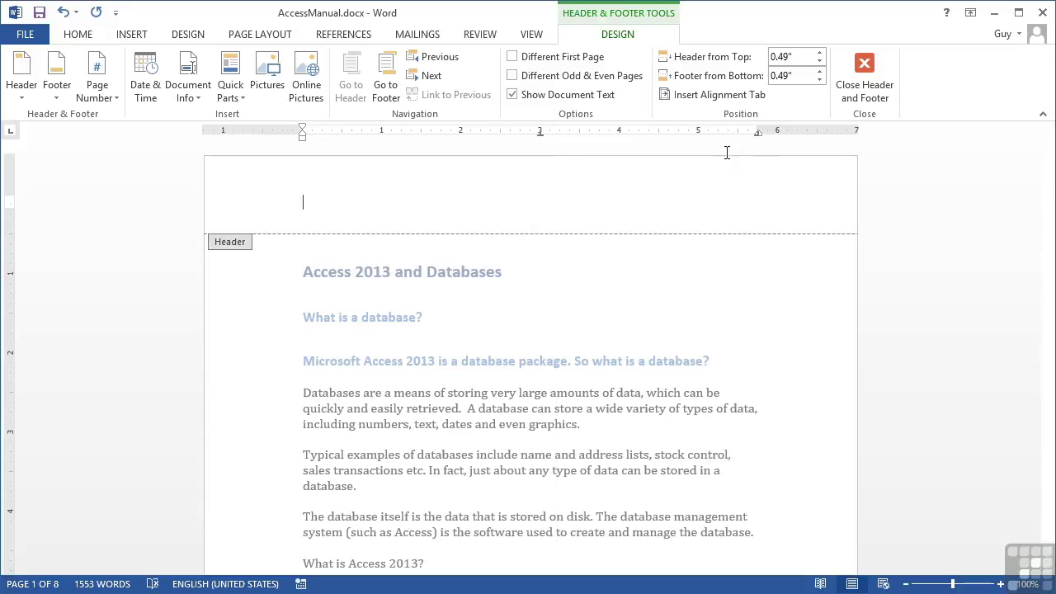
{"action": "left_click_drag", "start_coordinate": [539, 137], "coordinate": [530, 141]}
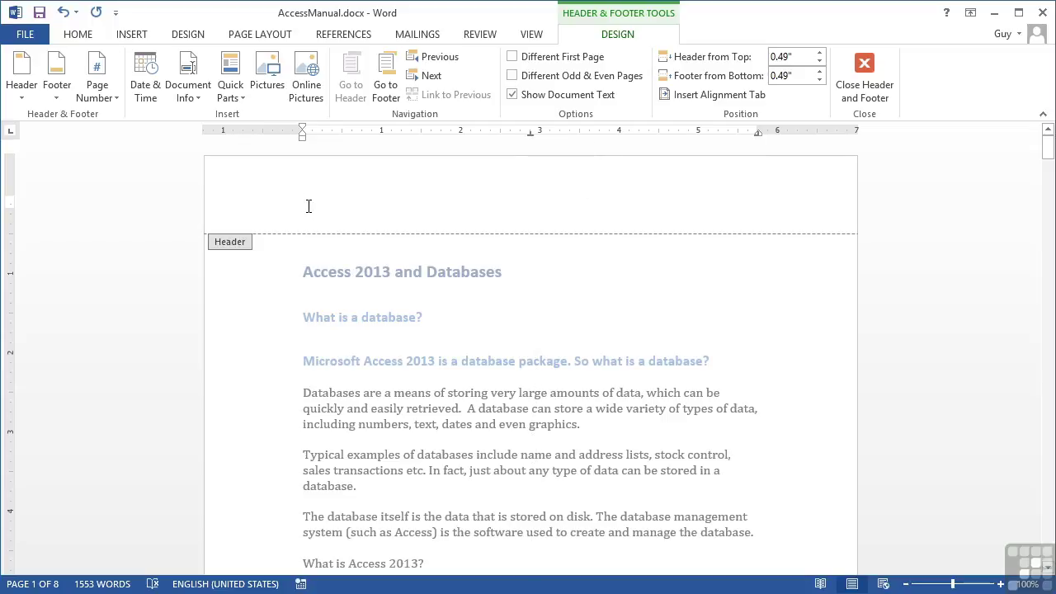
Try to move the page 1 footer's right tab stop to the margin and its center tab stop to about 2.9 inches, and undo the changes.
{"action": "scroll", "coordinate": [308, 206], "scroll_direction": "down", "scroll_amount": 8}
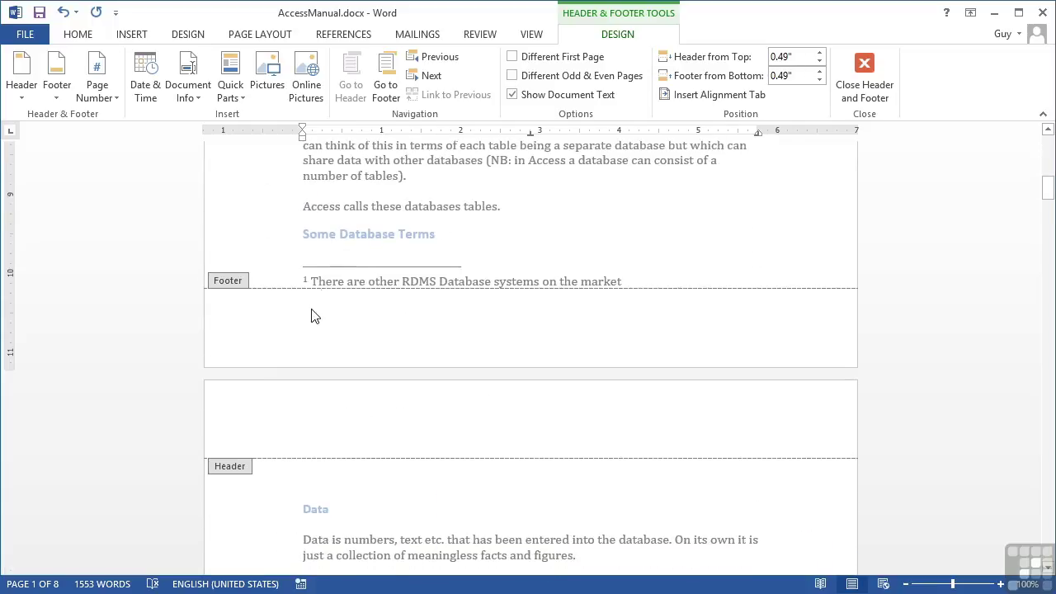
{"action": "left_click", "coordinate": [317, 323]}
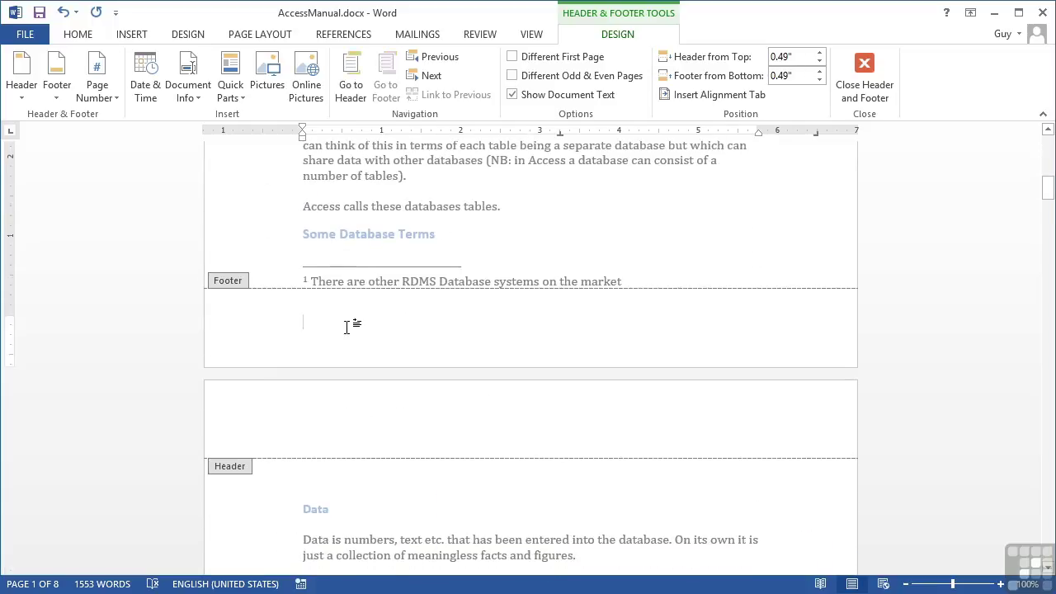
{"action": "key", "text": "Tab"}
{"action": "key", "text": "Tab"}
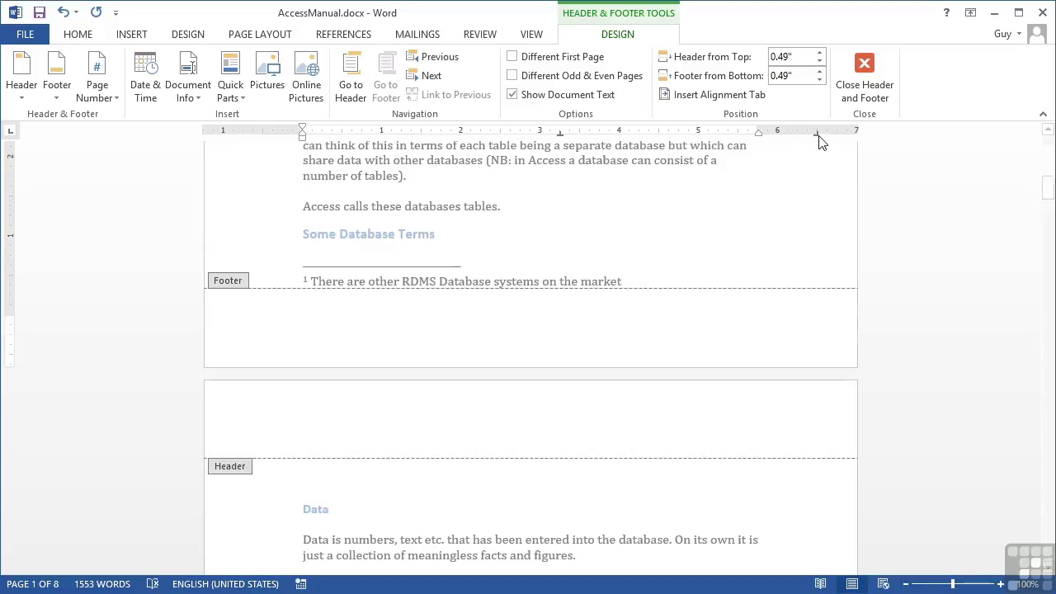
{"action": "left_click_drag", "start_coordinate": [815, 134], "coordinate": [819, 142]}
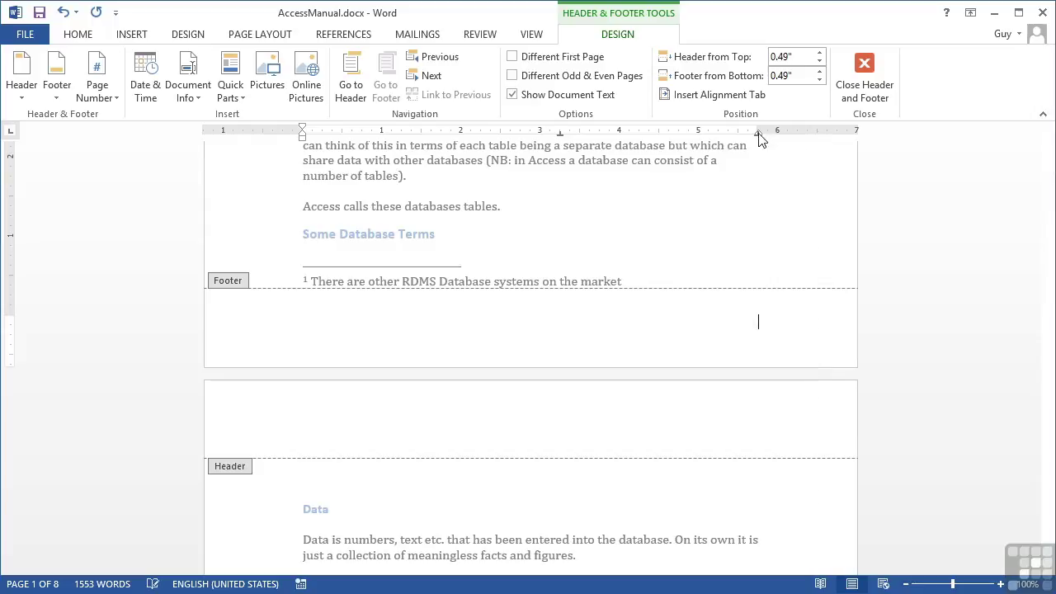
{"action": "left_click_drag", "start_coordinate": [560, 133], "coordinate": [532, 137]}
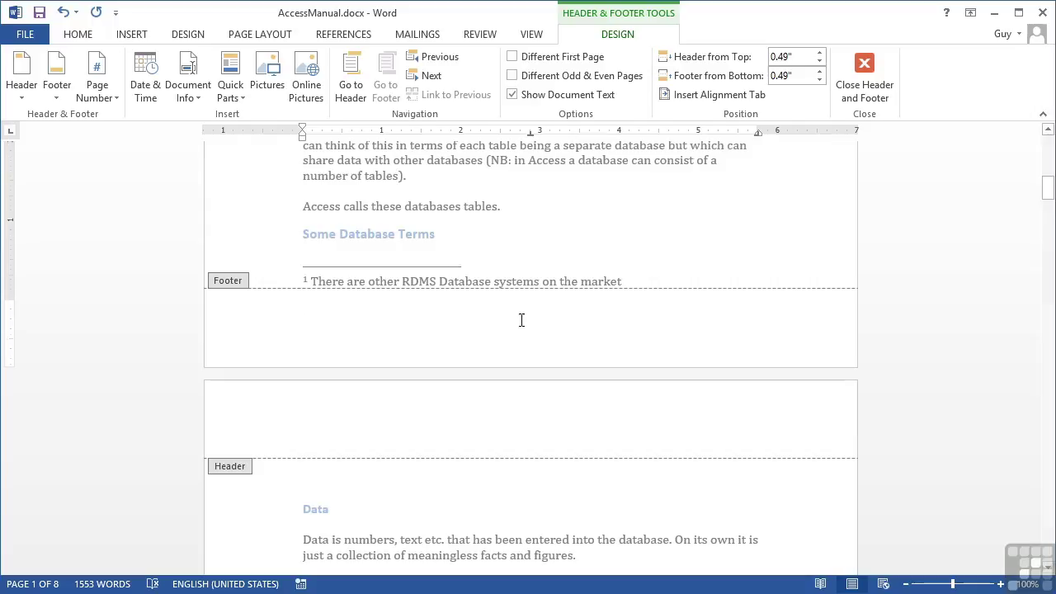
{"action": "key", "text": "ctrl+z"}
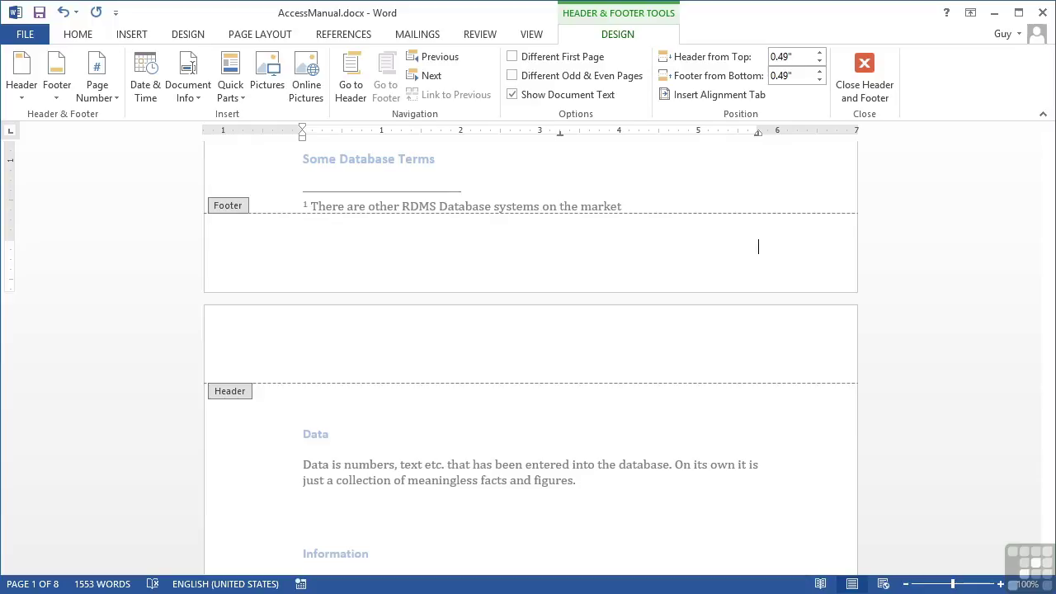
{"action": "key", "text": "ctrl+z"}
Enter "This is Left Align", "This is Center Align" and "This is Right Align" at the footer's left, center and right tab positions.
{"action": "type", "text": "This"}
{"action": "key", "text": "BackSpace"}
{"action": "type", "text": "is Left Align\tThis i"}
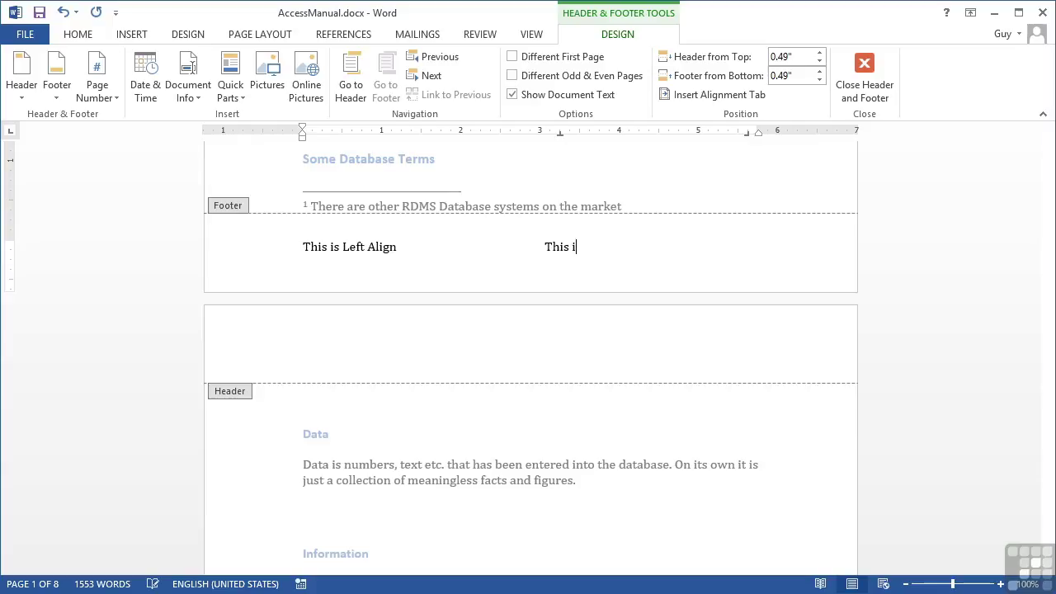
{"action": "type", "text": "s Center Align\t"}
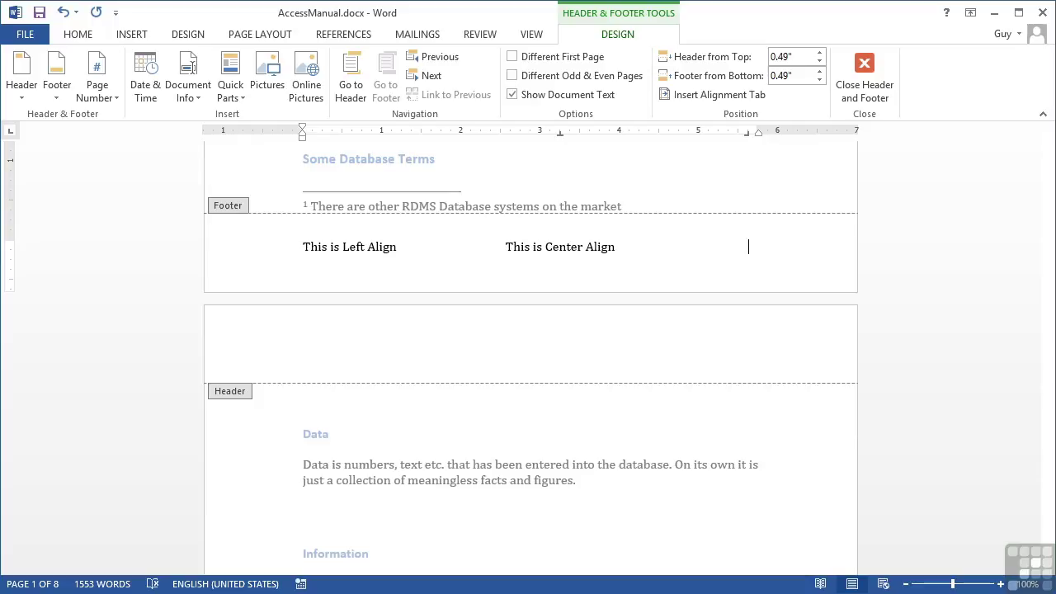
{"action": "type", "text": "This"}
{"action": "type", "text": "Right Align"}
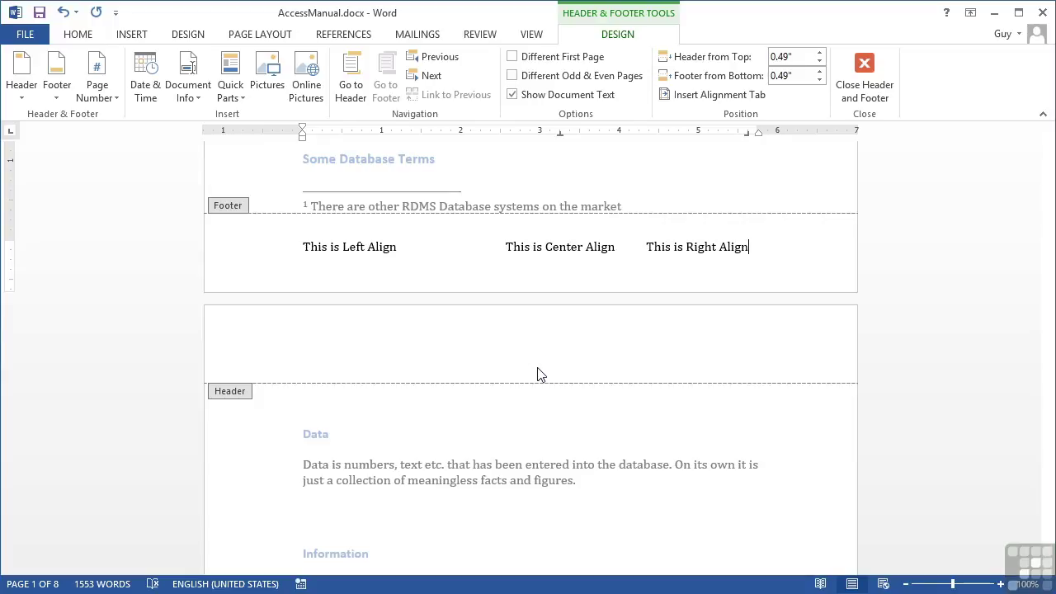
Leave header and footer editing and check how the footer looks at the end of page 1.
{"action": "left_click", "coordinate": [297, 343]}
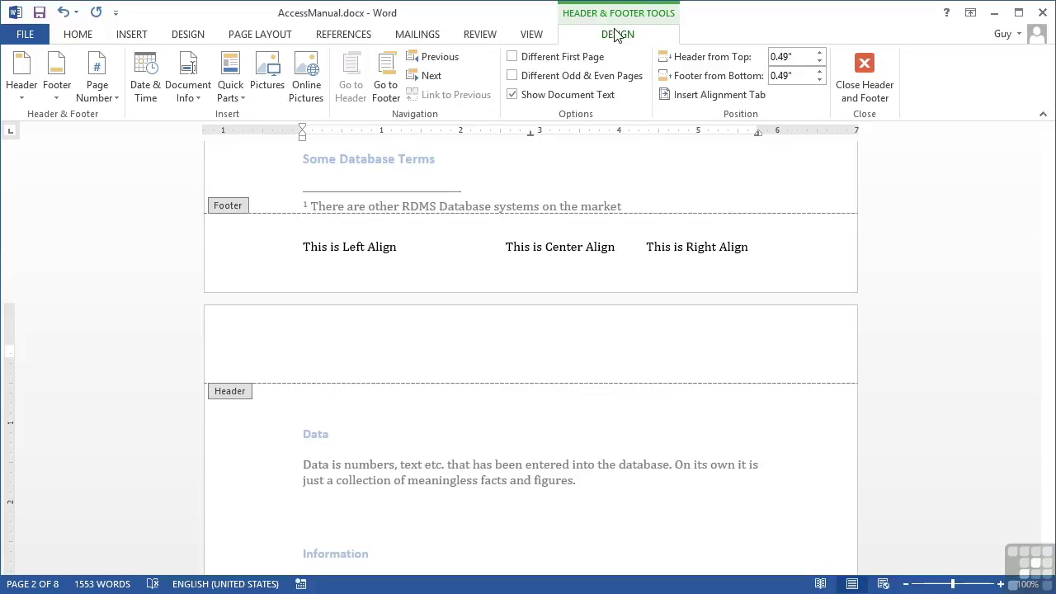
{"action": "left_click", "coordinate": [873, 79]}
{"action": "scroll", "coordinate": [858, 283], "scroll_direction": "down", "scroll_amount": 15}
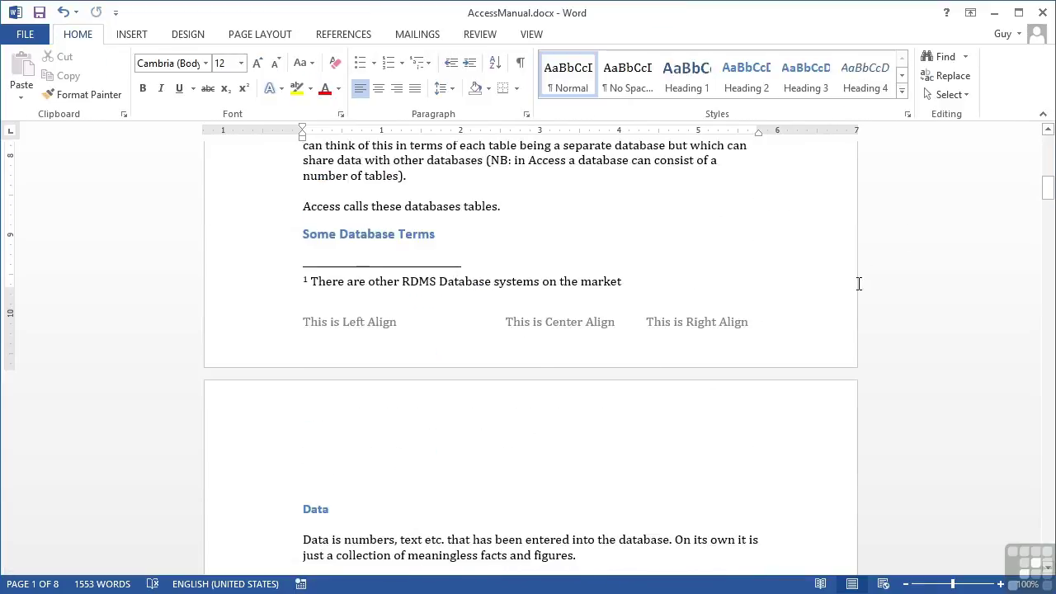
Reopen header and footer editing and insert the File Name document field at the left of page 2's header.
{"action": "double_click", "coordinate": [417, 327]}
{"action": "left_click", "coordinate": [356, 424]}
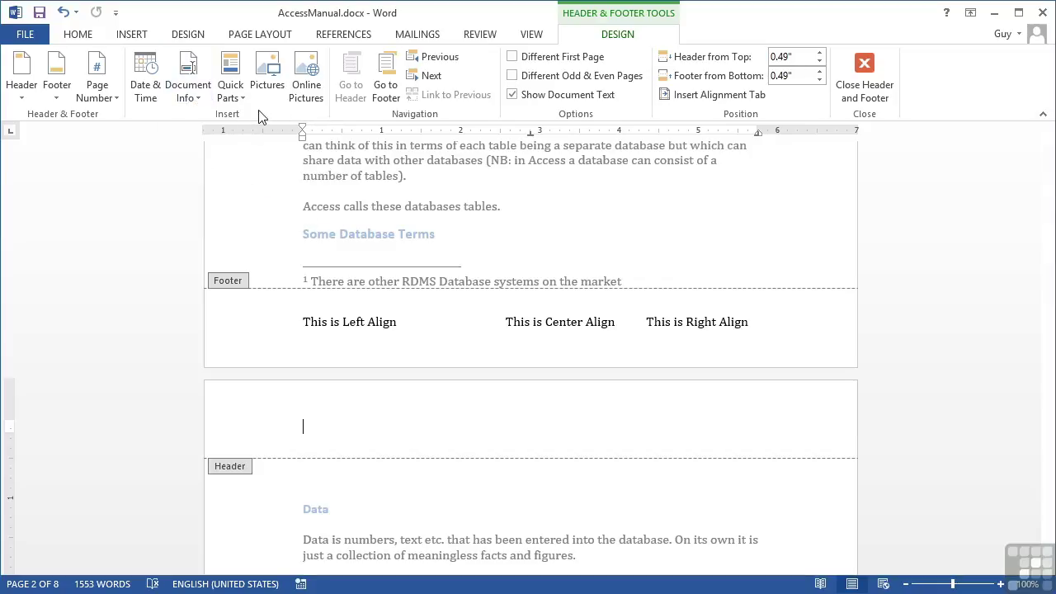
{"action": "left_click", "coordinate": [202, 103]}
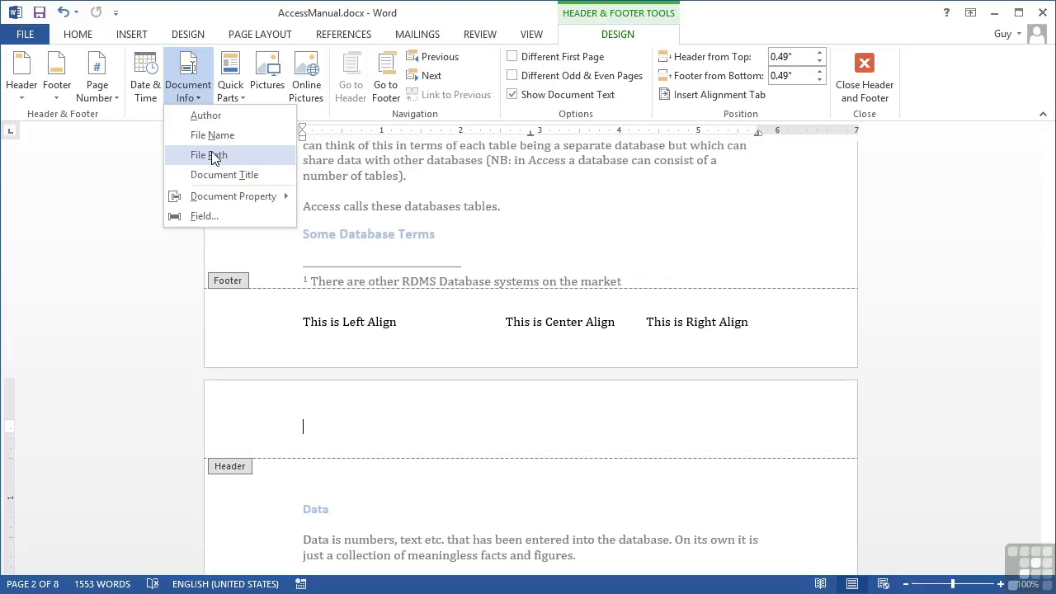
{"action": "left_click", "coordinate": [212, 135]}
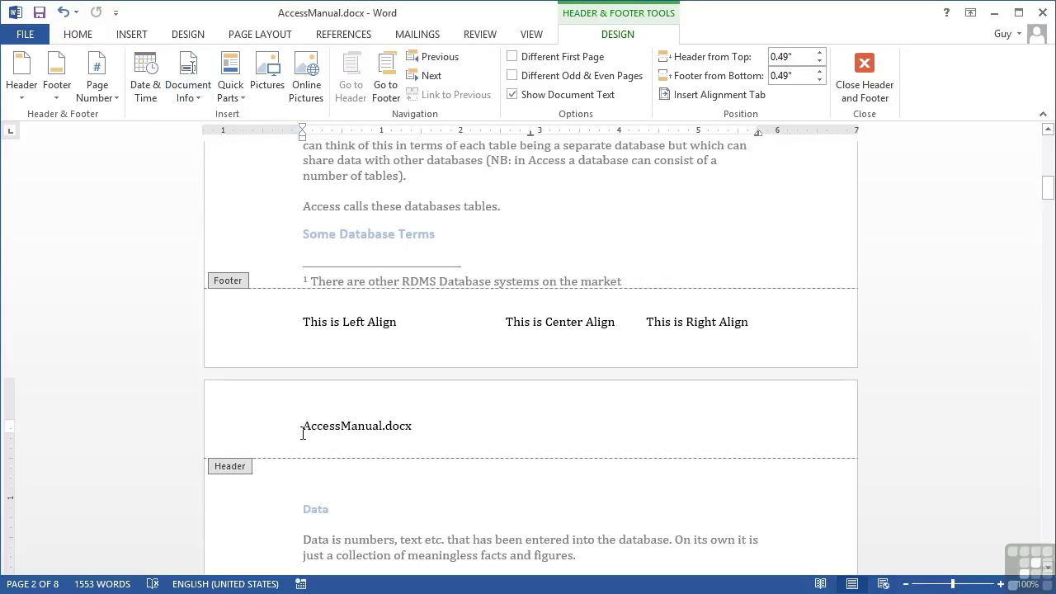
{"action": "left_click", "coordinate": [377, 426]}
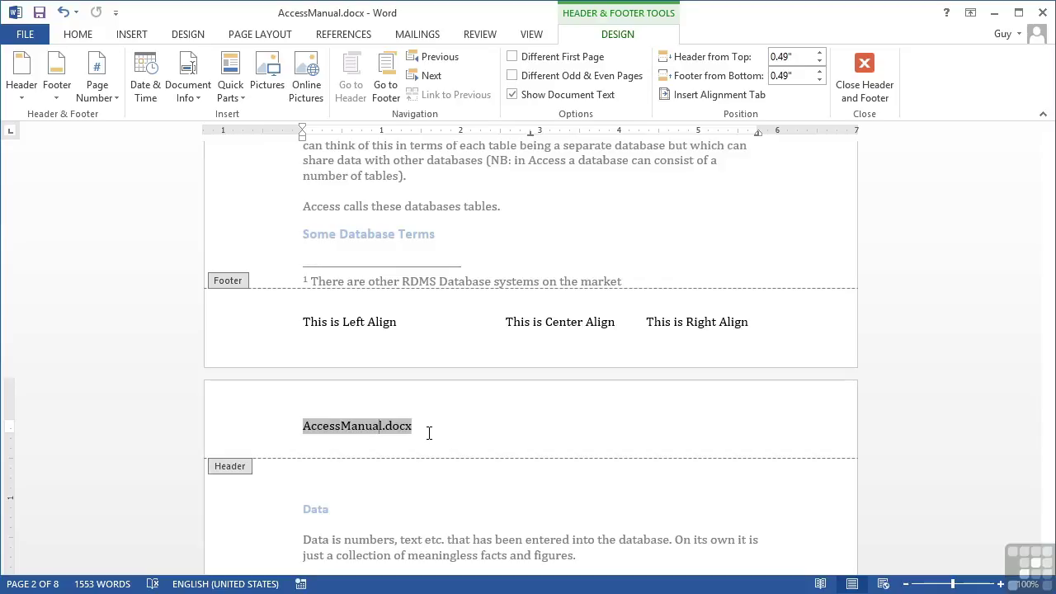
Replace the File Name field in page 2's header with the File Path document field.
{"action": "key", "text": "BackSpace"}
{"action": "key", "text": "BackSpace"}
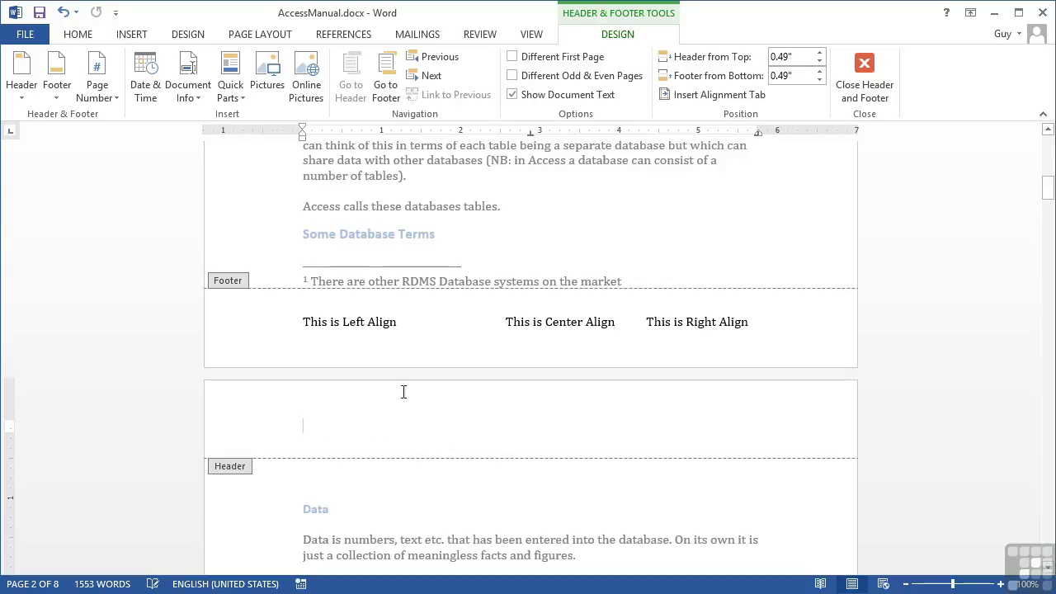
{"action": "left_click", "coordinate": [195, 99]}
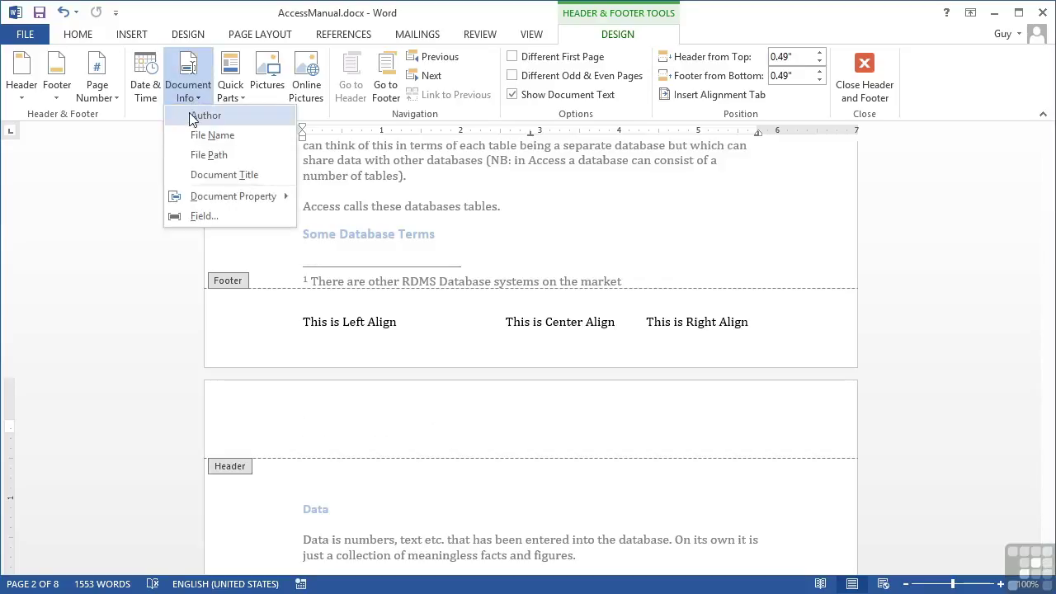
{"action": "left_click", "coordinate": [189, 155]}
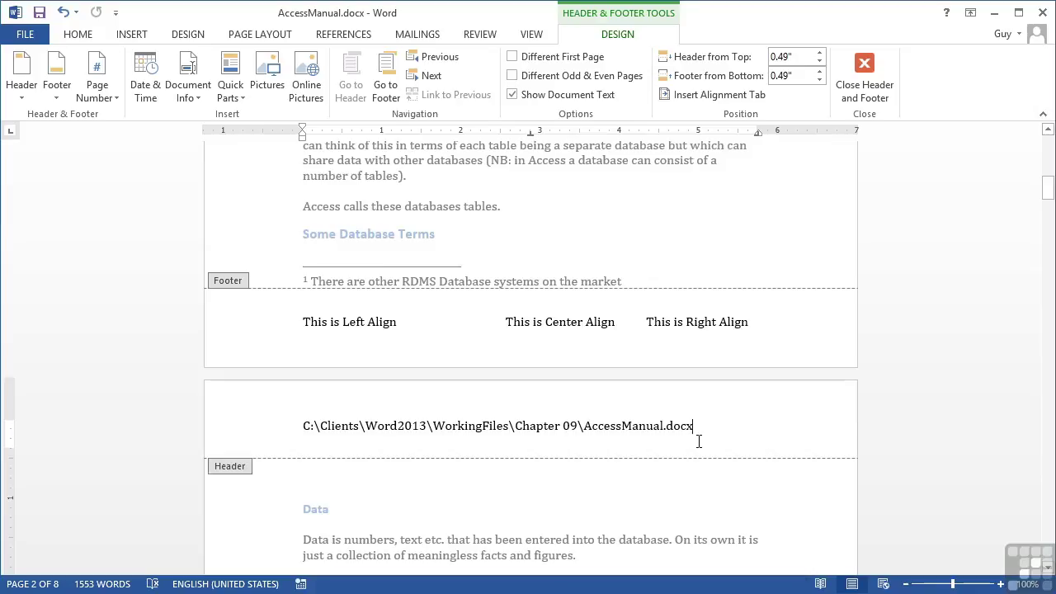
Reduce the font size of the file path in the header to 9 points.
{"action": "left_click_drag", "start_coordinate": [709, 428], "coordinate": [275, 421]}
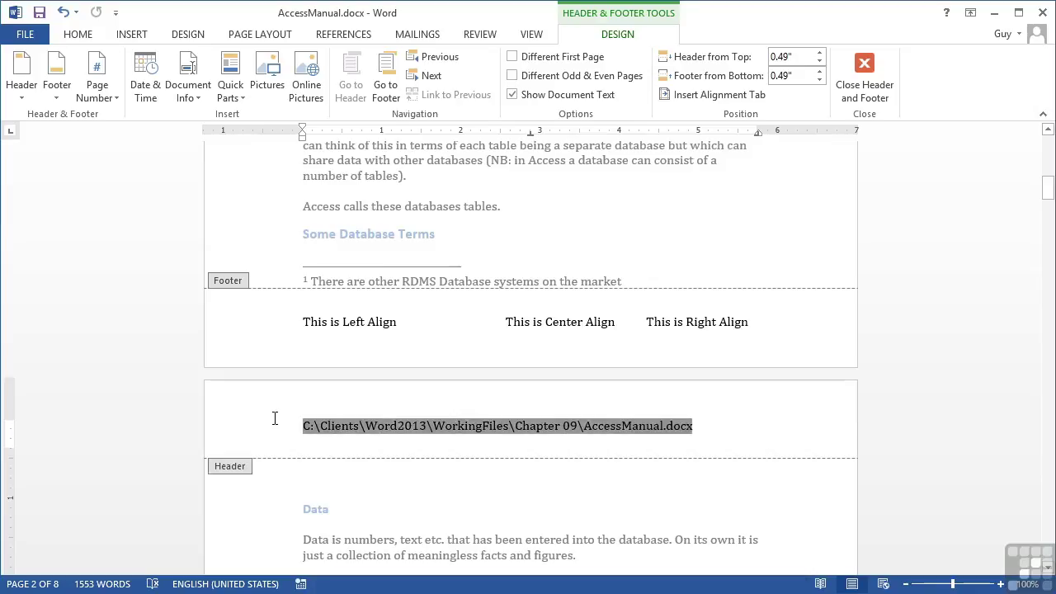
{"action": "left_click", "coordinate": [85, 36]}
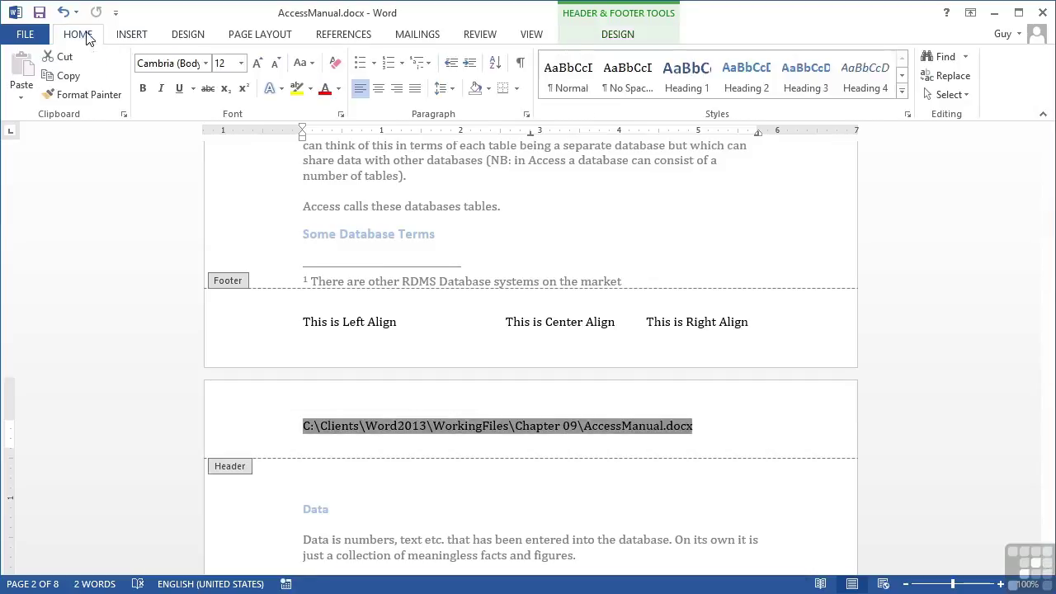
{"action": "left_click", "coordinate": [276, 65]}
{"action": "left_click", "coordinate": [276, 65]}
{"action": "left_click", "coordinate": [277, 65]}
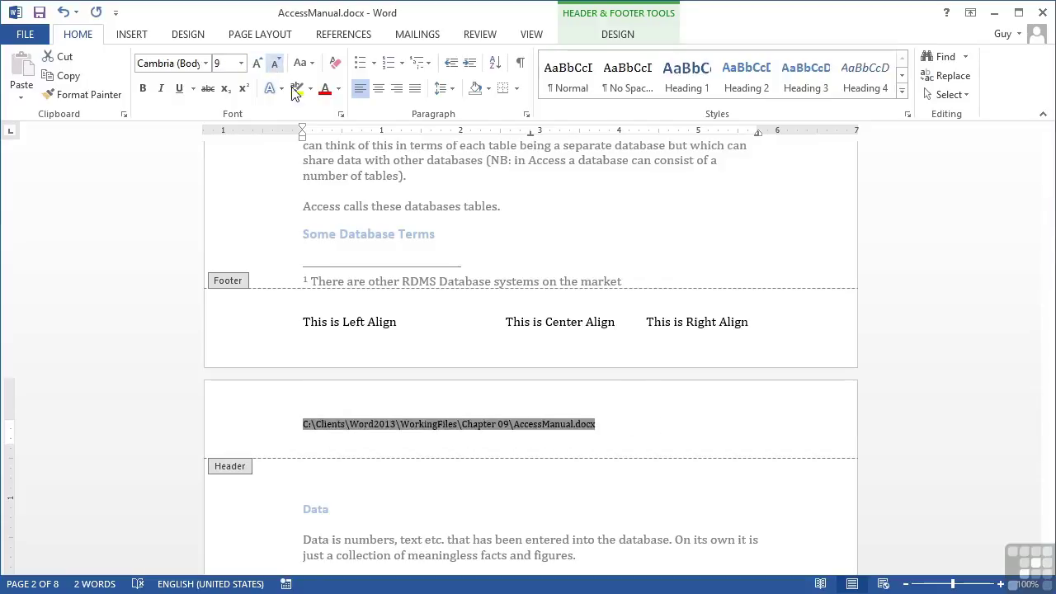
{"action": "left_click", "coordinate": [621, 425]}
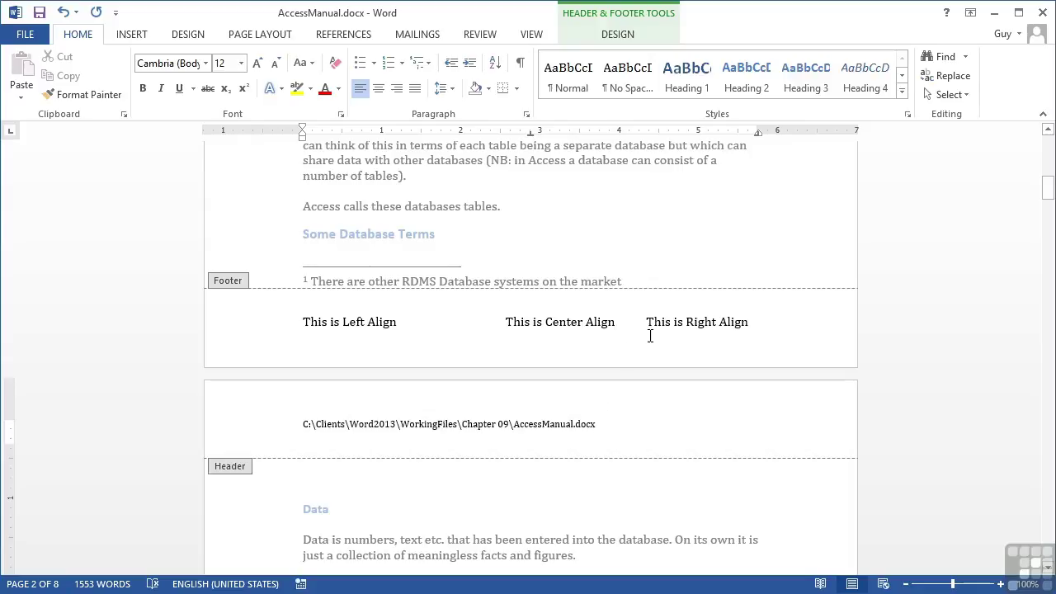
Delete all the aligned sample text from page 1's footer and place the cursor at the right tab position.
{"action": "left_click", "coordinate": [754, 322]}
{"action": "key", "text": "BackSpace"}
{"action": "key", "text": "BackSpace"}
{"action": "key", "text": "BackSpace"}
{"action": "key", "text": "BackSpace"}
{"action": "key", "text": "BackSpace"}
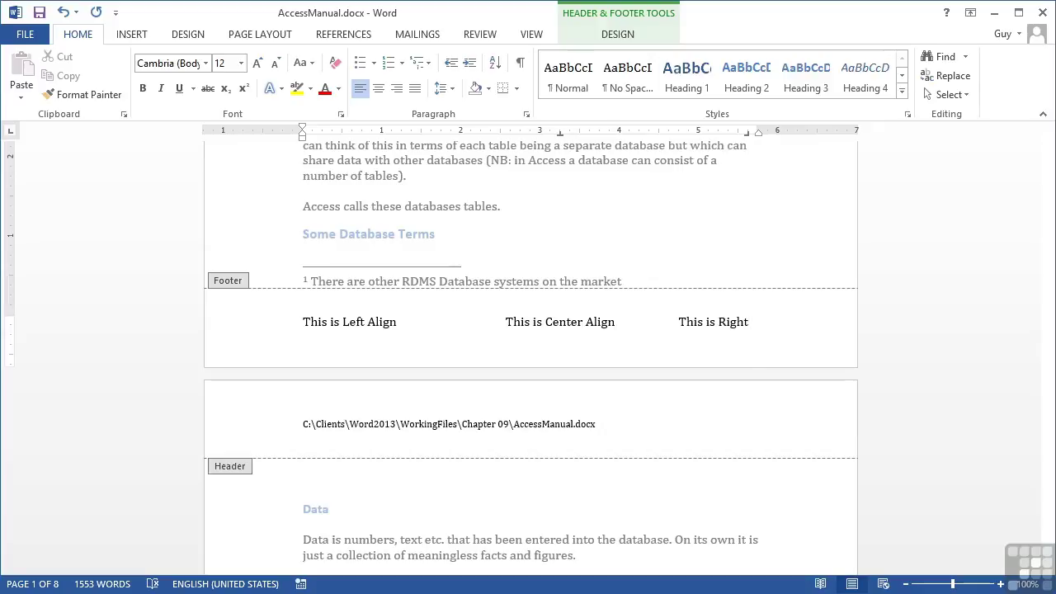
{"action": "key", "text": "shift+Home"}
{"action": "key", "text": "BackSpace"}
{"action": "key", "text": "Tab"}
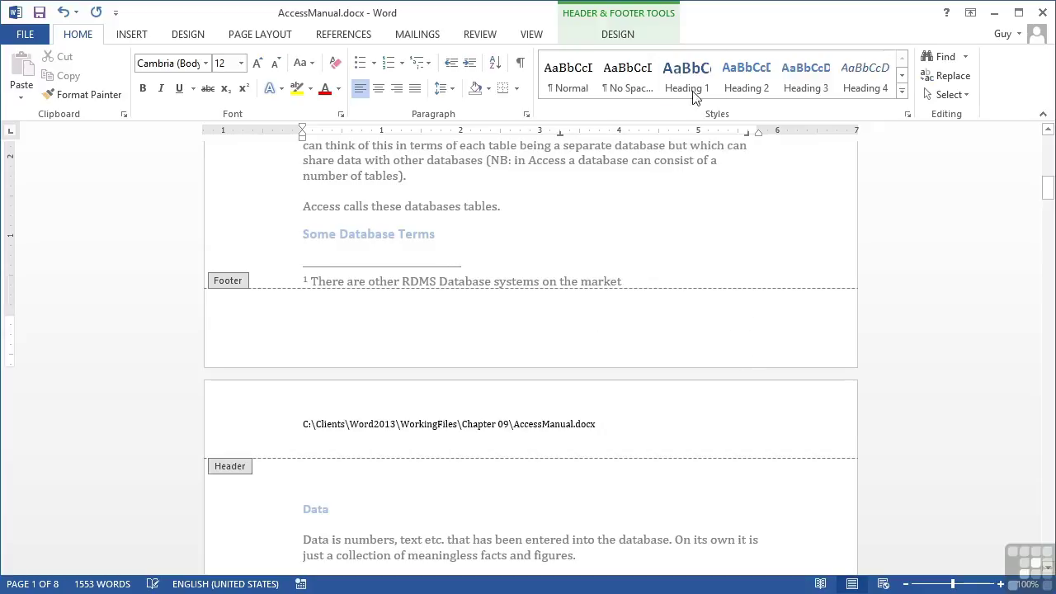
Insert the Plain Number 3 page number at the bottom of the page and put the word "Page" before it.
{"action": "left_click", "coordinate": [618, 35]}
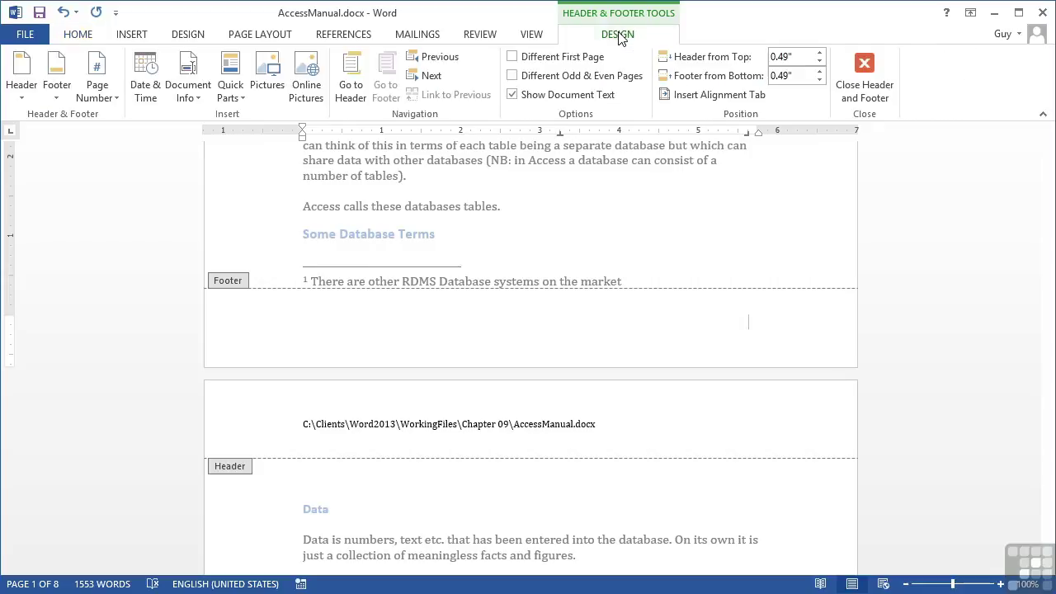
{"action": "left_click", "coordinate": [105, 103]}
{"action": "mouse_move", "coordinate": [146, 135]}
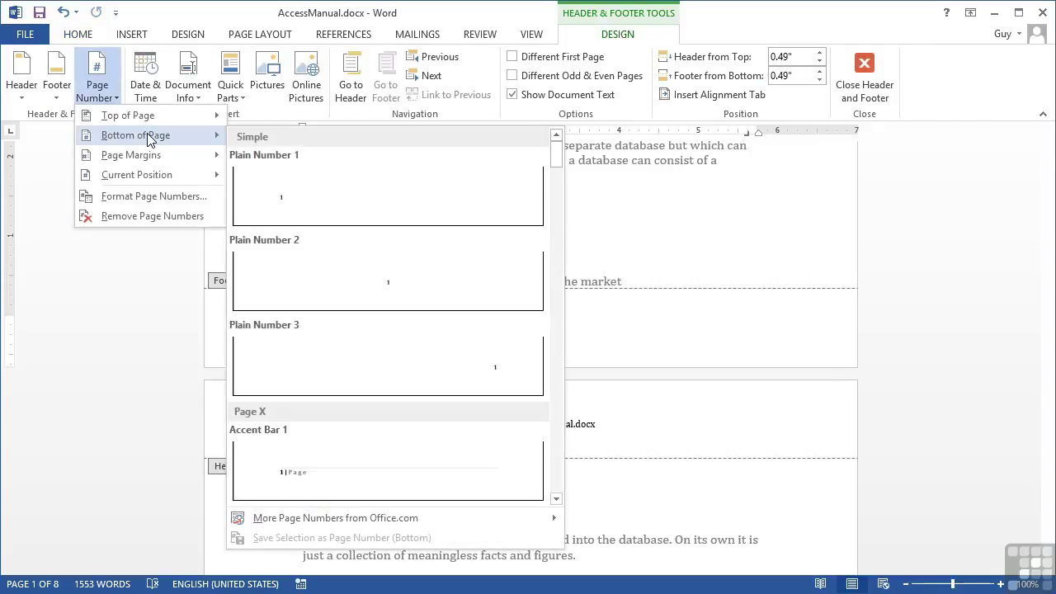
{"action": "left_click", "coordinate": [468, 362]}
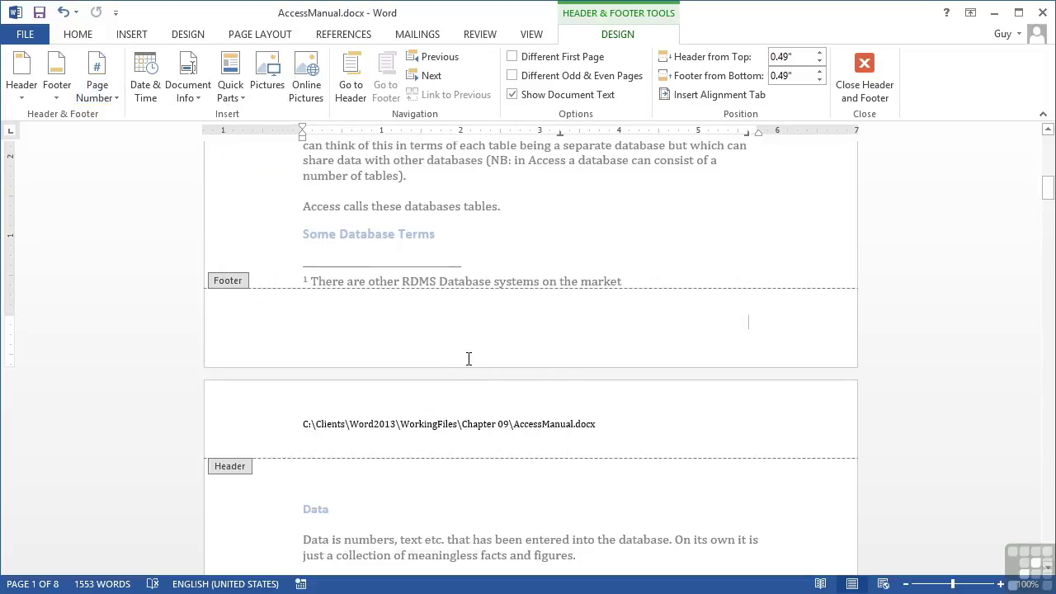
{"action": "left_click", "coordinate": [745, 307]}
{"action": "type", "text": "Page"}
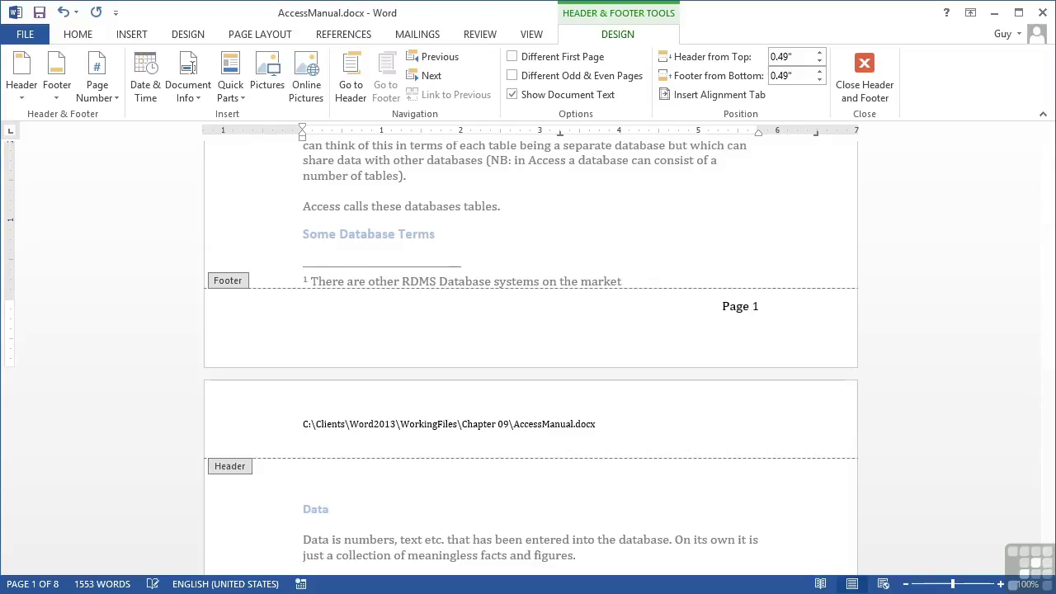
{"action": "double_click", "coordinate": [753, 307]}
{"action": "left_click", "coordinate": [771, 310]}
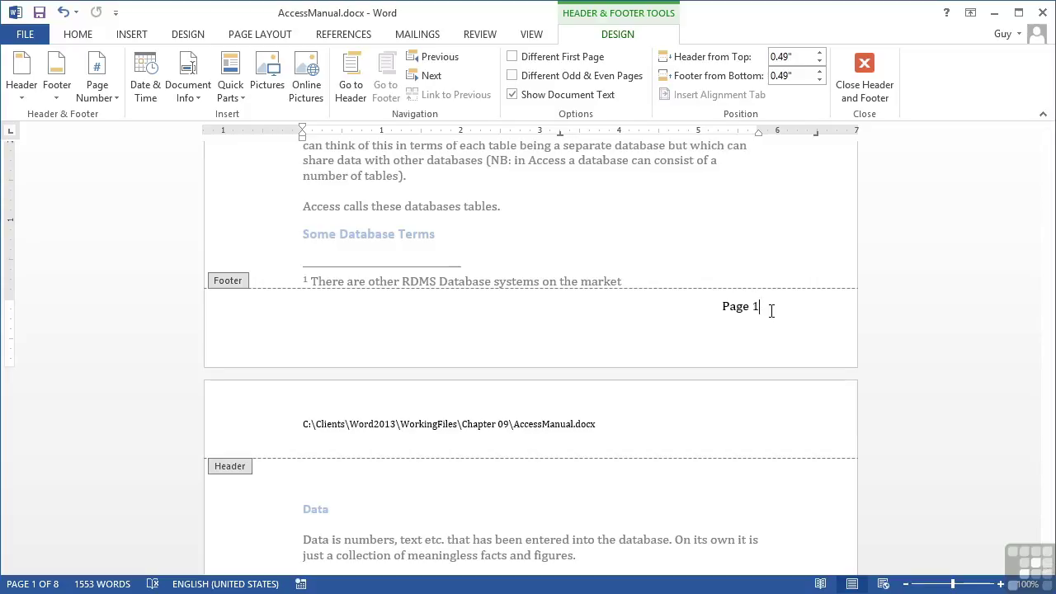
Examine the available date and time formats, the Quick Parts choices and the Insert Picture dialog without inserting anything.
{"action": "left_click", "coordinate": [157, 106]}
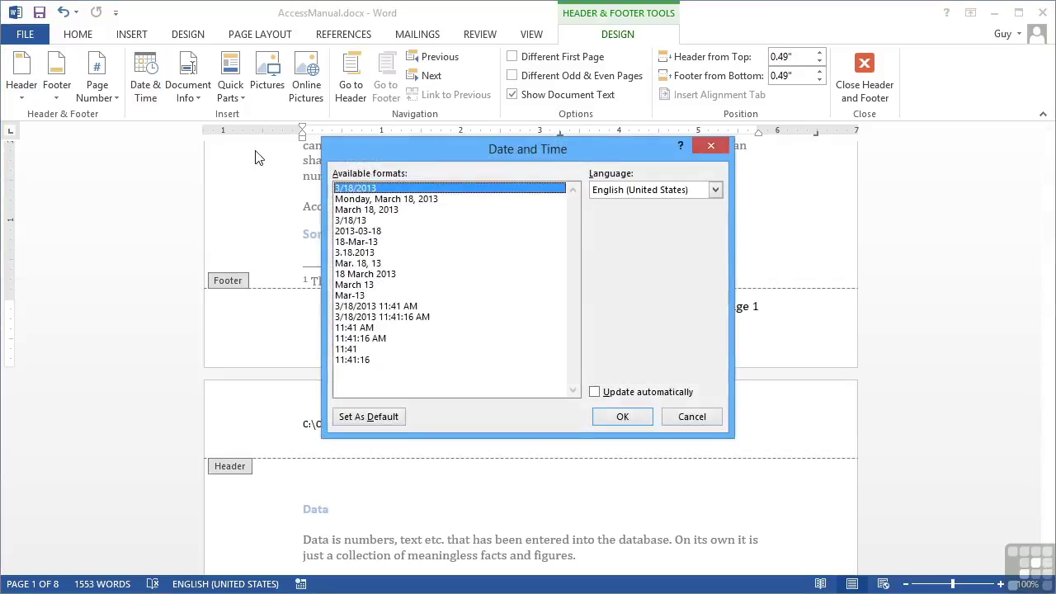
{"action": "left_click", "coordinate": [703, 418]}
{"action": "left_click", "coordinate": [238, 99]}
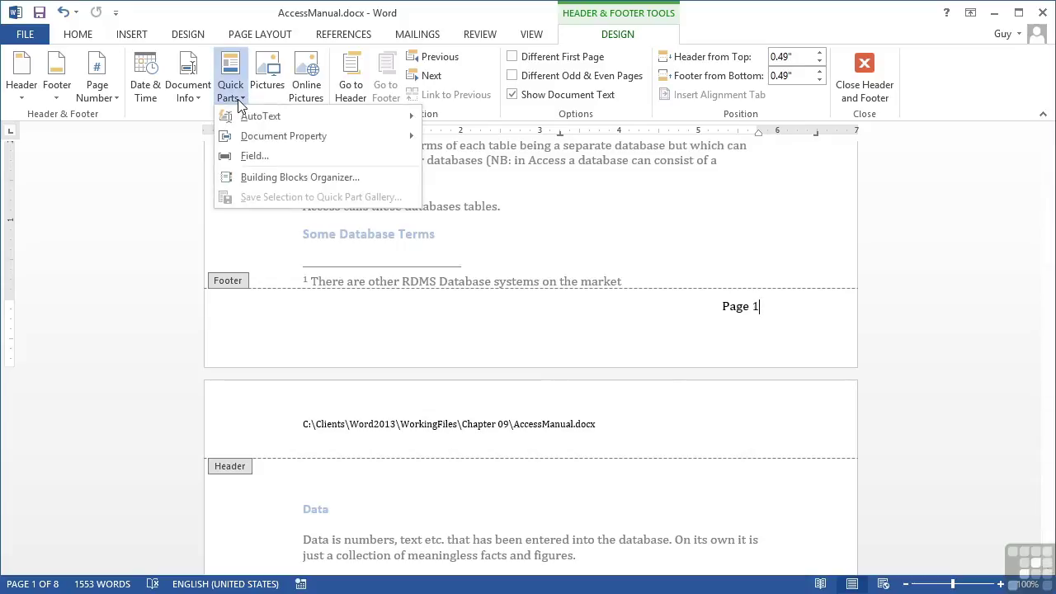
{"action": "mouse_move", "coordinate": [259, 112]}
{"action": "left_click", "coordinate": [267, 89]}
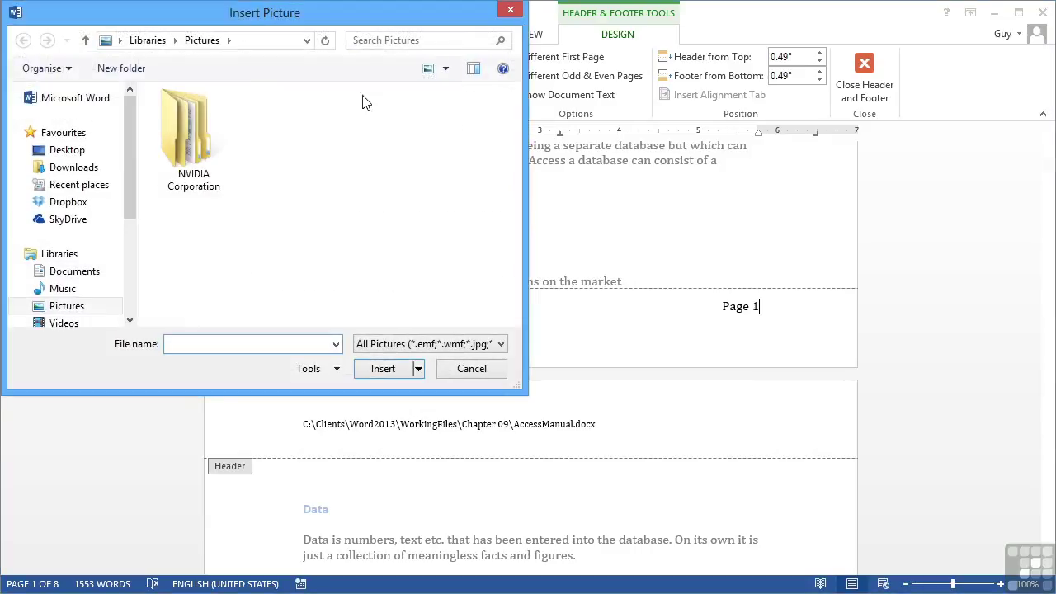
{"action": "left_click", "coordinate": [510, 11]}
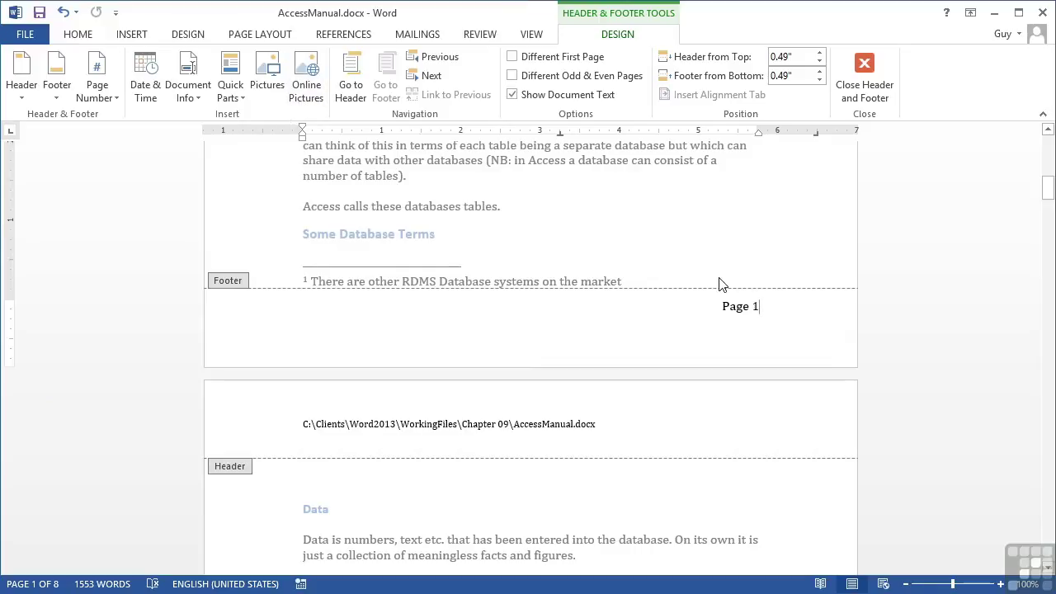
Leave header and footer editing and check the file path header and page number footer across the first pages.
{"action": "left_click", "coordinate": [865, 97]}
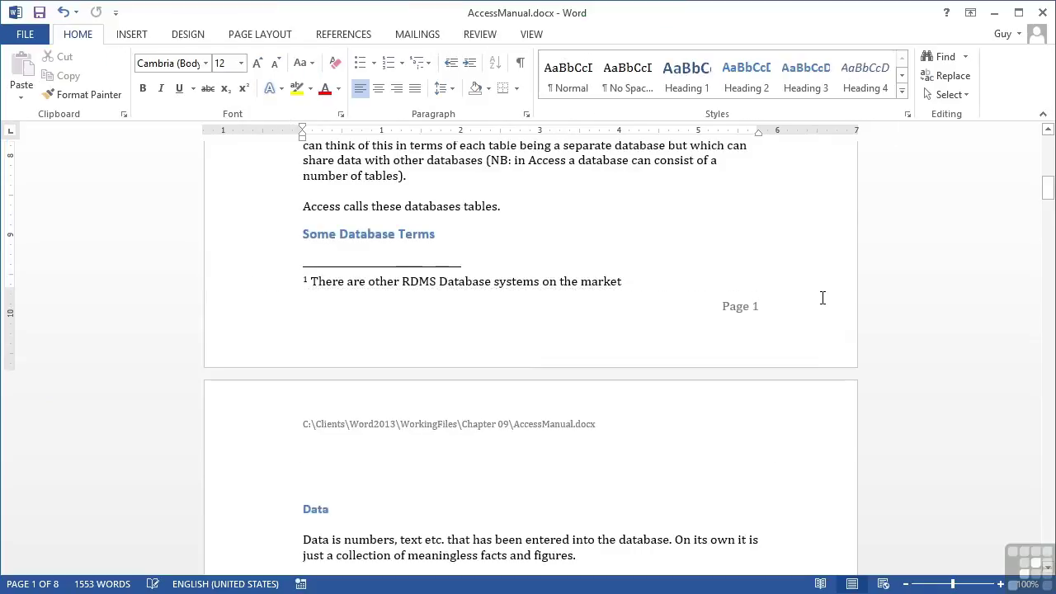
{"action": "scroll", "coordinate": [752, 316], "scroll_direction": "down", "scroll_amount": 5}
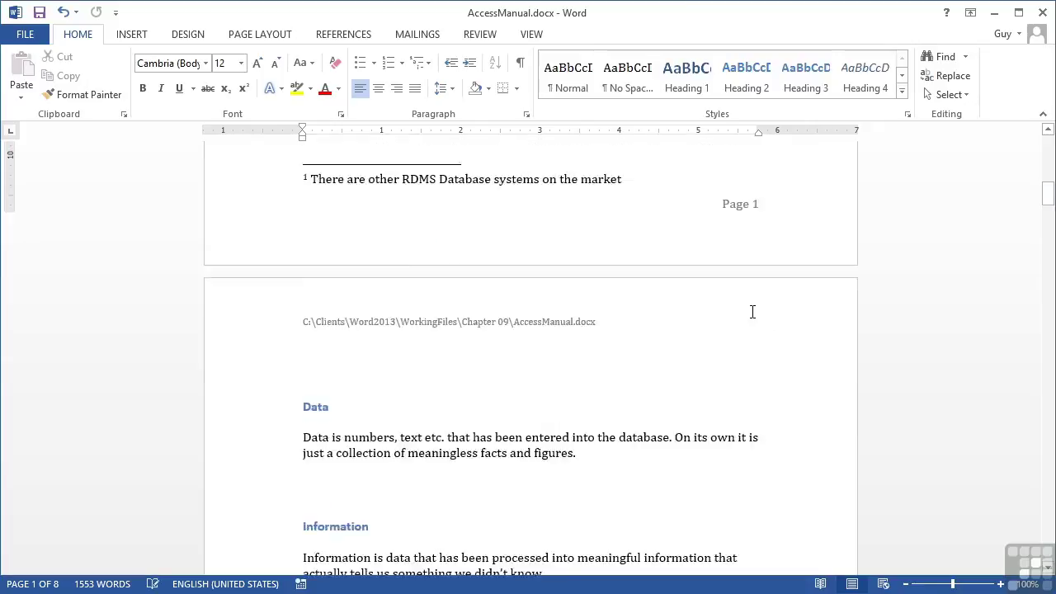
{"action": "scroll", "coordinate": [751, 311], "scroll_direction": "down", "scroll_amount": 14}
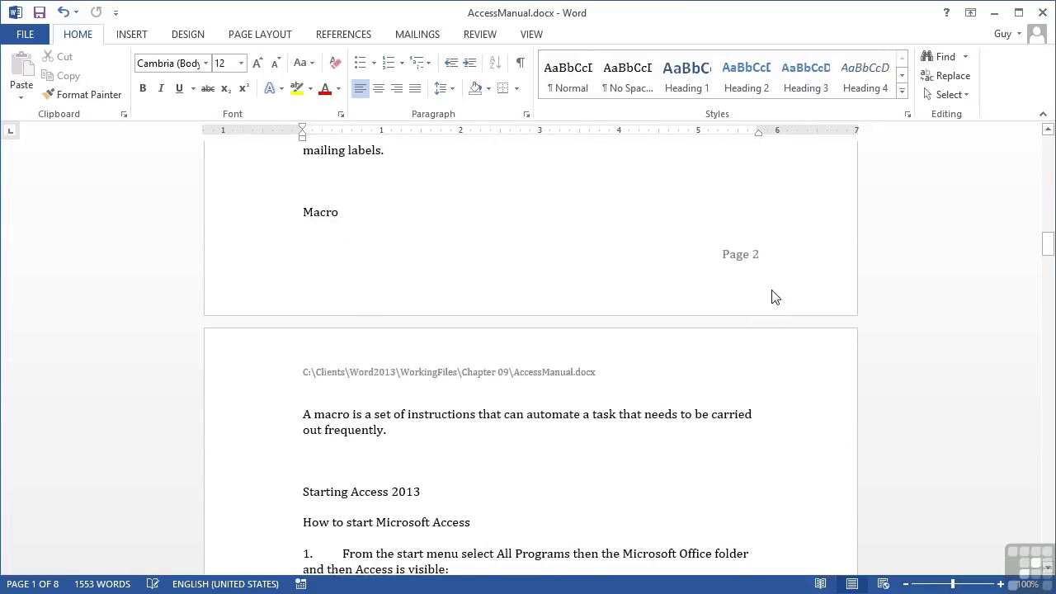
{"action": "scroll", "coordinate": [772, 276], "scroll_direction": "down", "scroll_amount": 14}
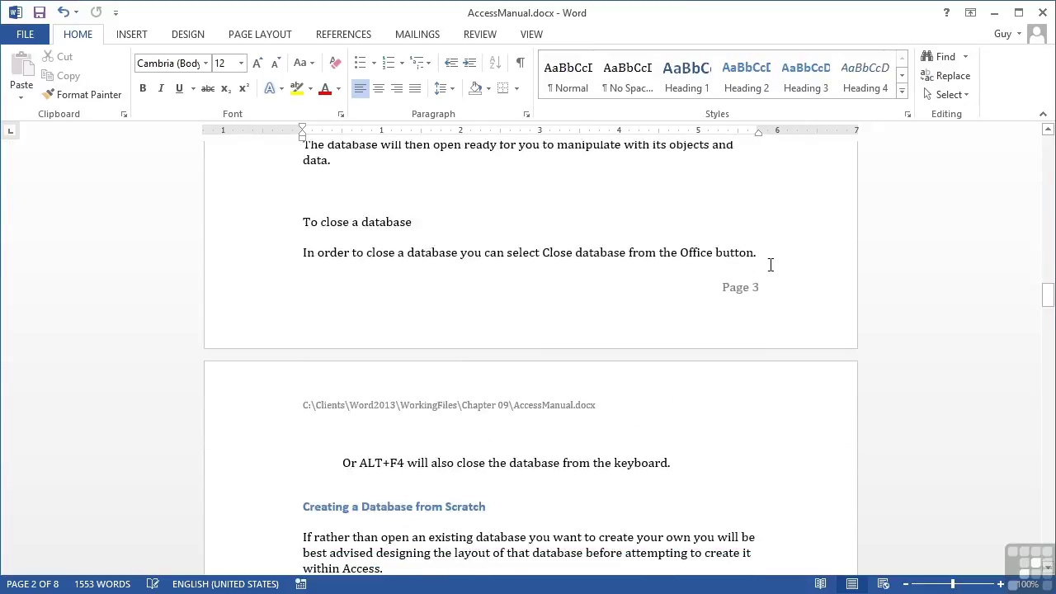